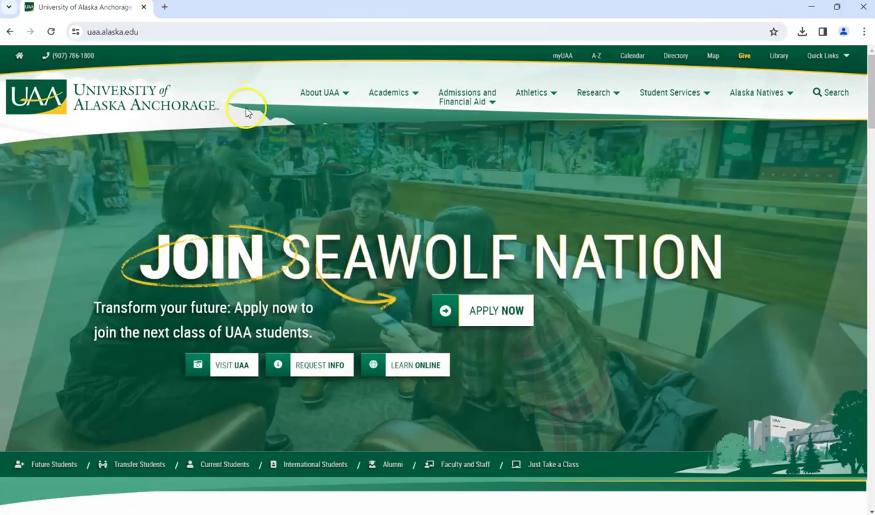
- Open MS Office 365 from the Quick Links list on the UAA homepage
left_click(828, 55)
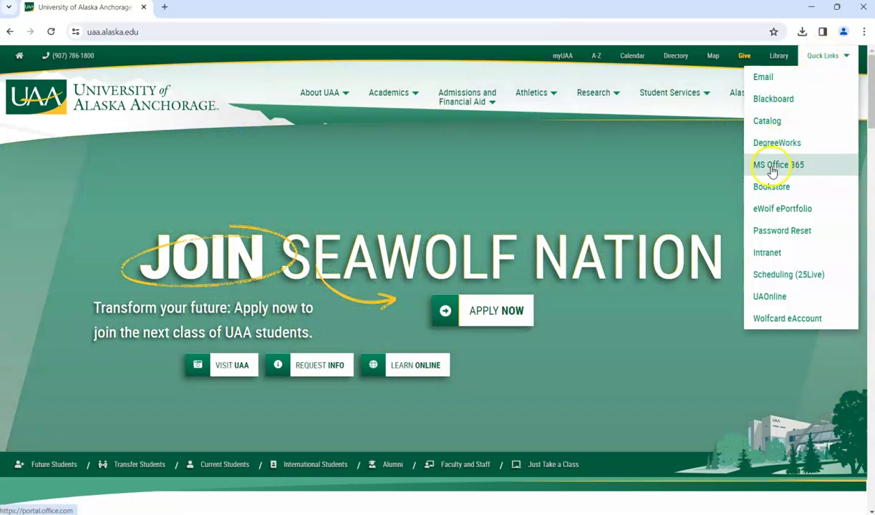
left_click(776, 165)
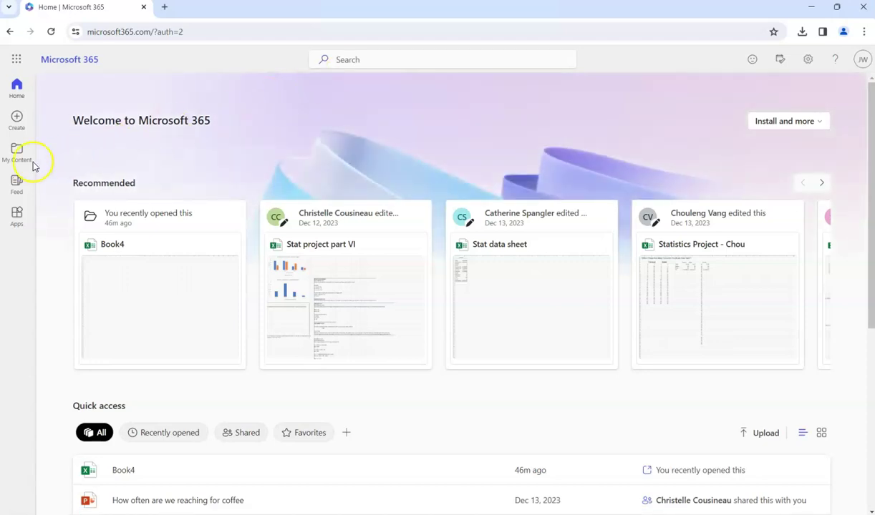
- Launch Excel from the Apps rail and create blank workbook Book5 in a new tab
left_click(16, 225)
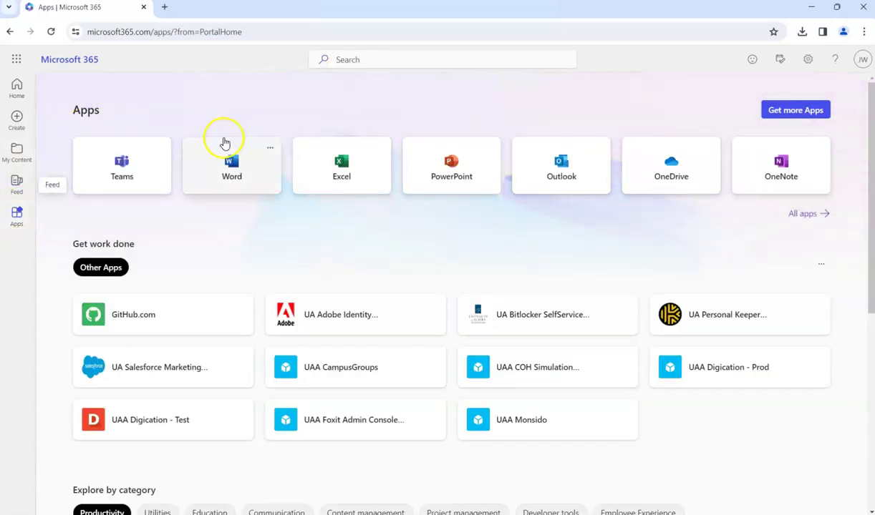
left_click(329, 175)
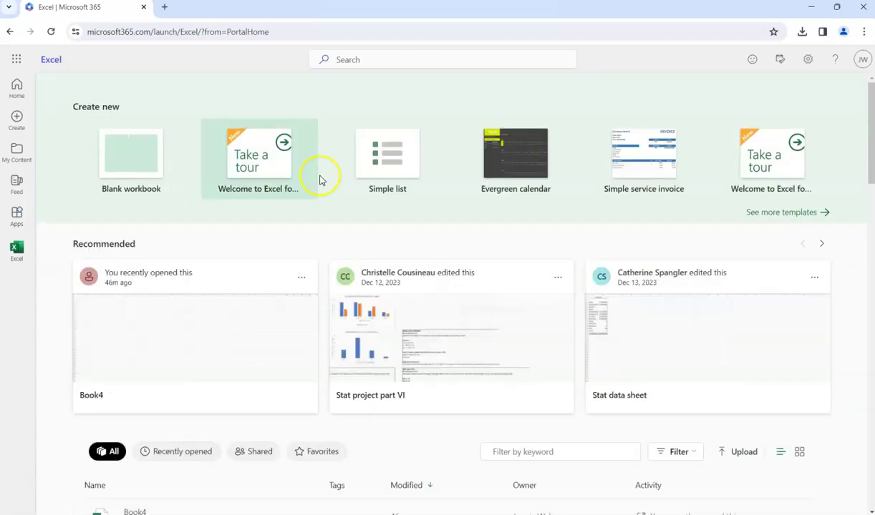
left_click(137, 183)
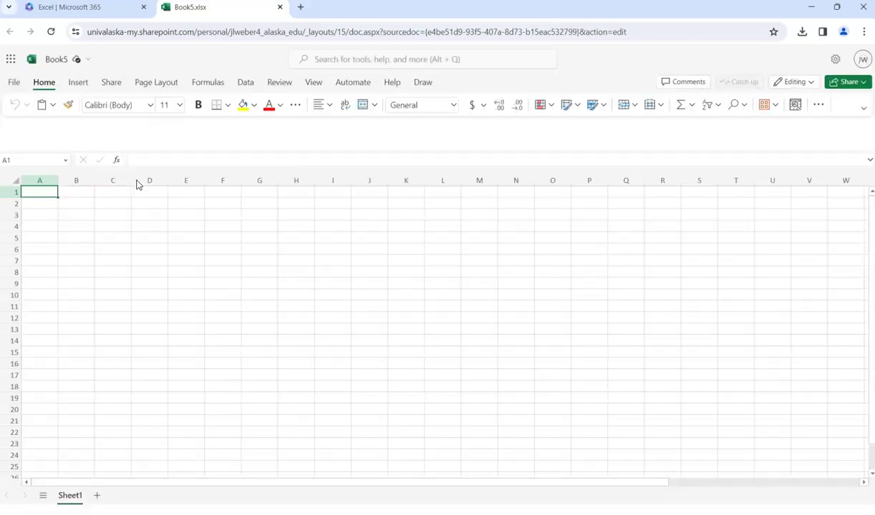
left_click(66, 5)
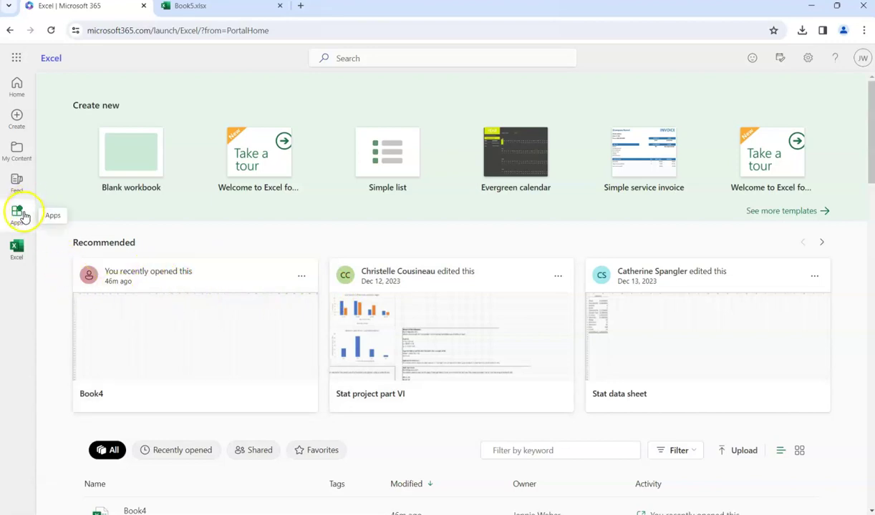
- Enter 15 in cell A1 of Book5
scroll(516, 428, "down", 4)
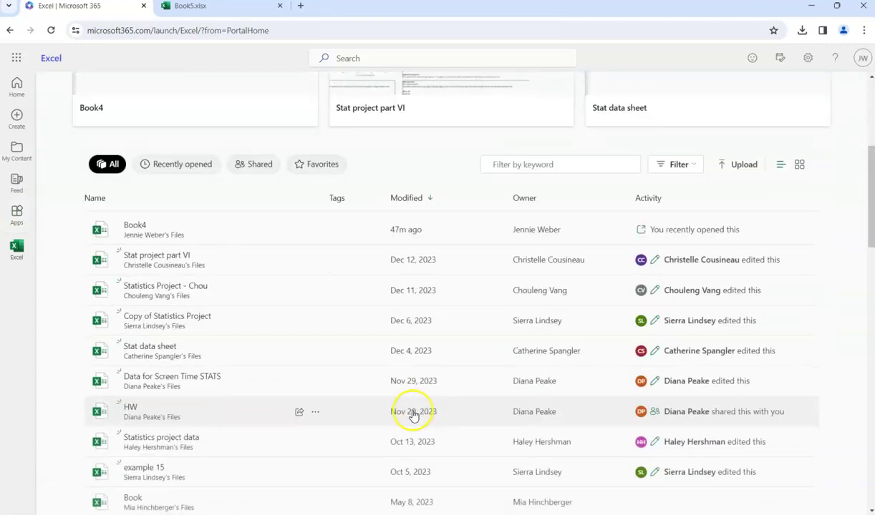
left_click(230, 8)
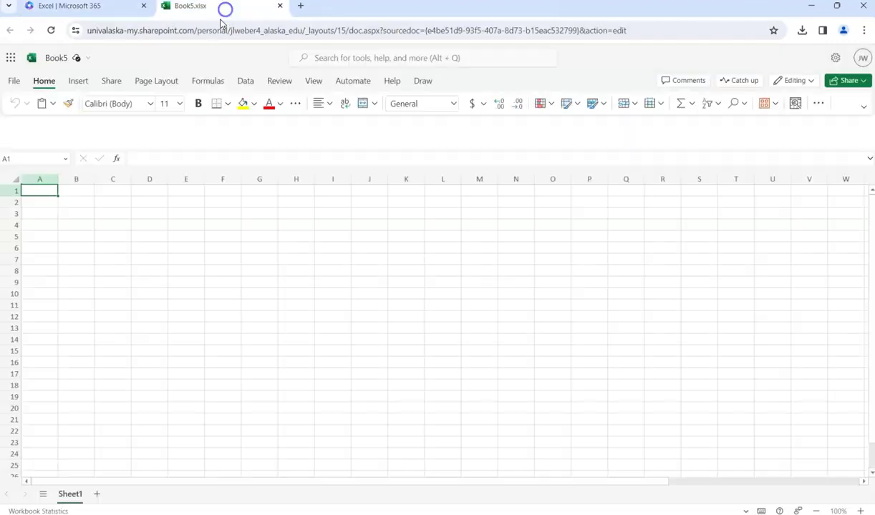
left_click(88, 225)
left_click(38, 194)
type("15")
key("Return")
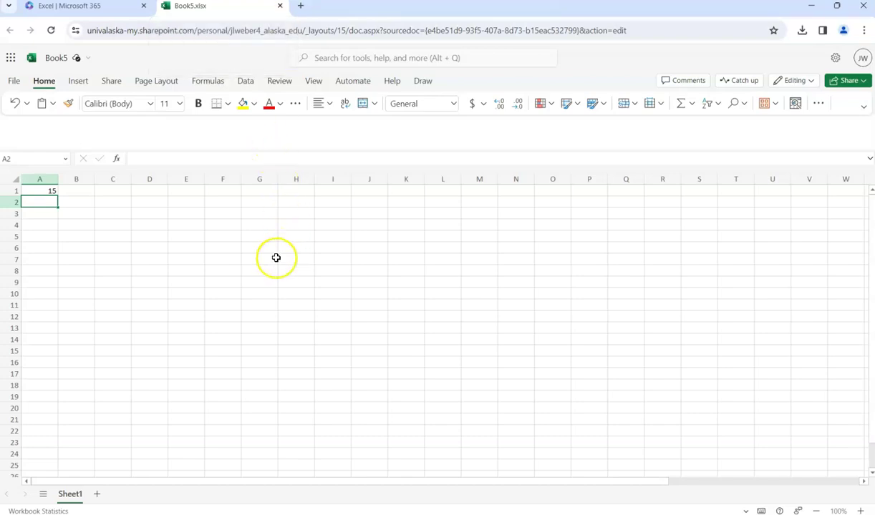
- Look over the Data tab's ribbon display options and File menu, then close Book5
left_click(245, 81)
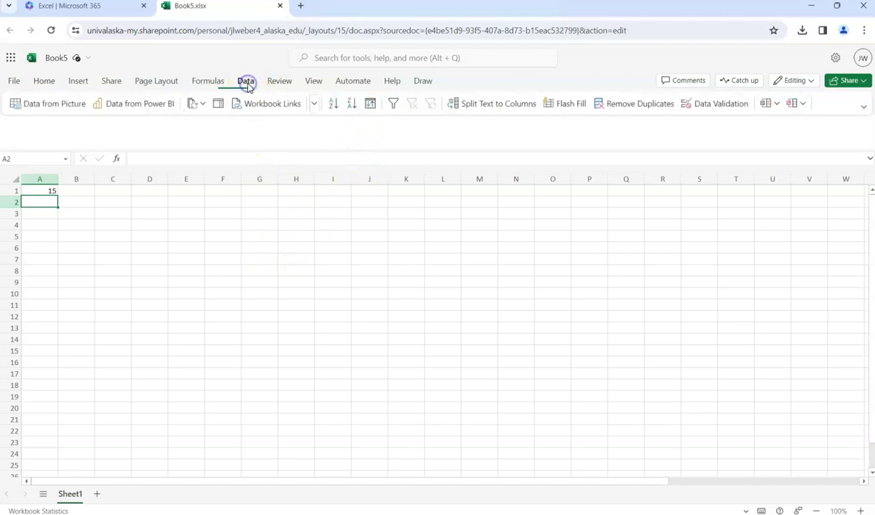
left_click(863, 107)
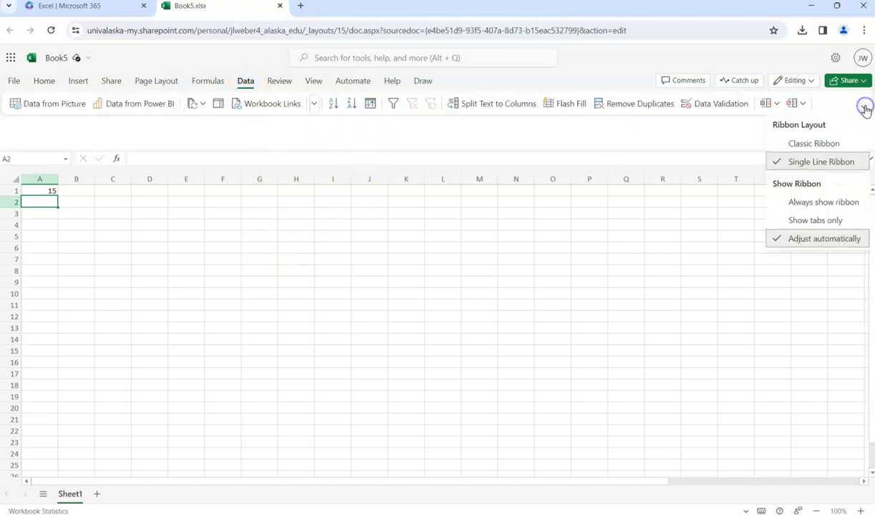
left_click(439, 372)
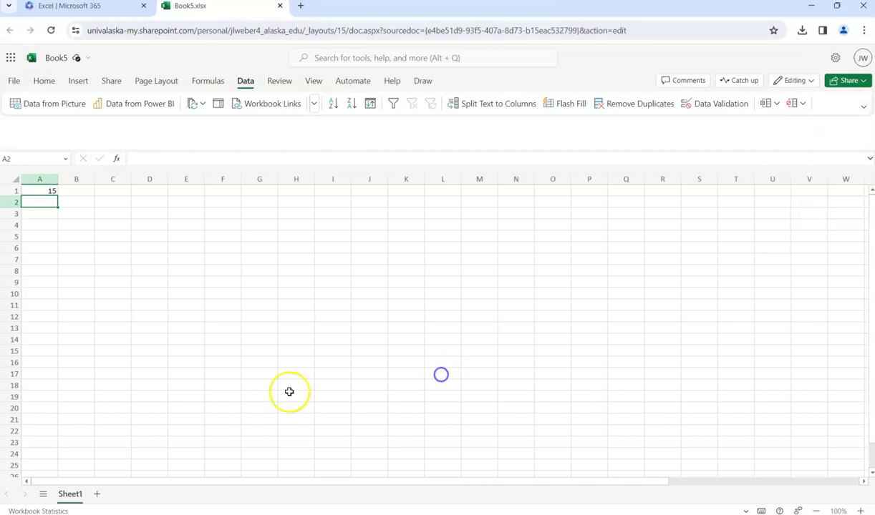
left_click(16, 83)
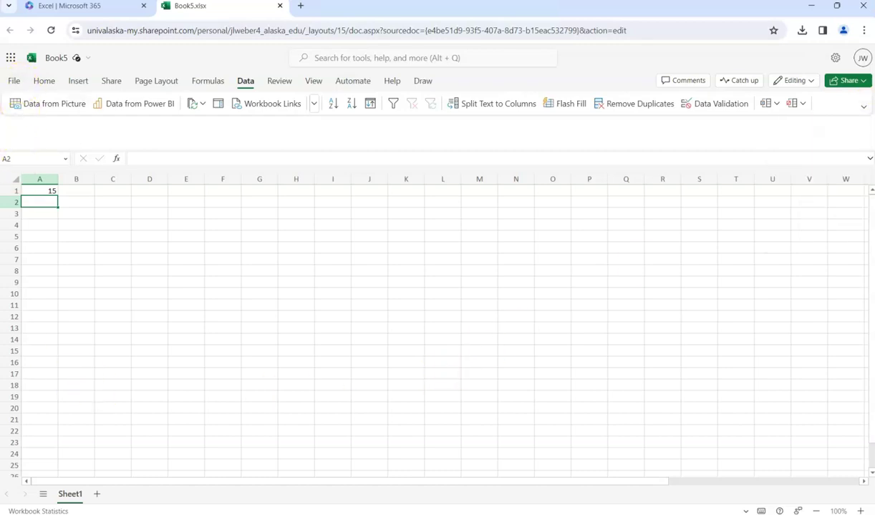
left_click(280, 7)
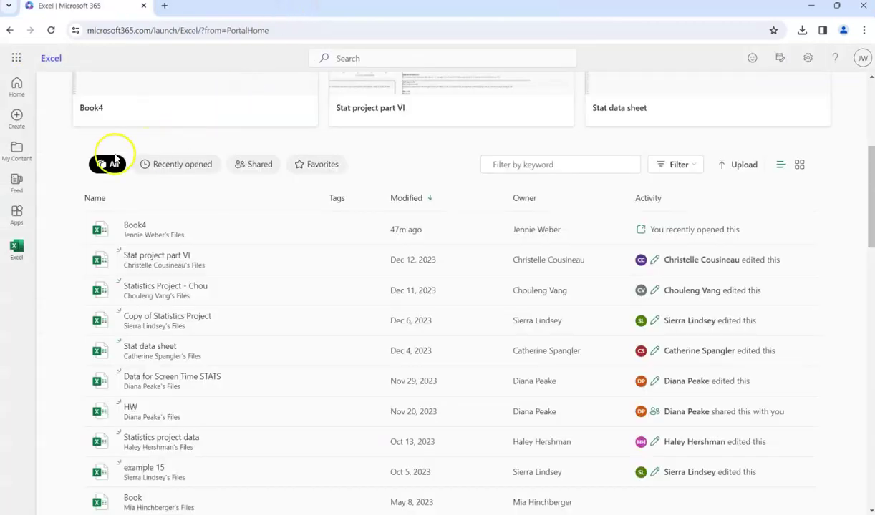
- From the Microsoft 365 home page, choose Install Microsoft 365 apps under Install and more
left_click(20, 219)
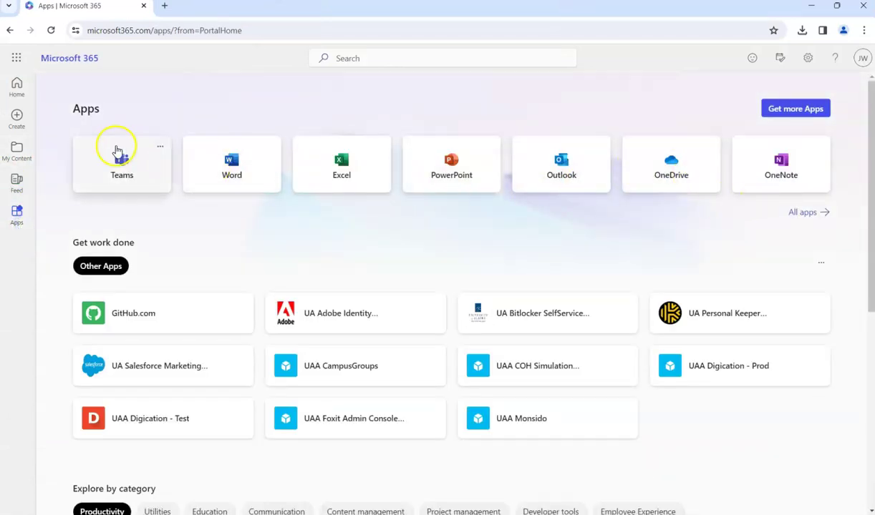
left_click(19, 87)
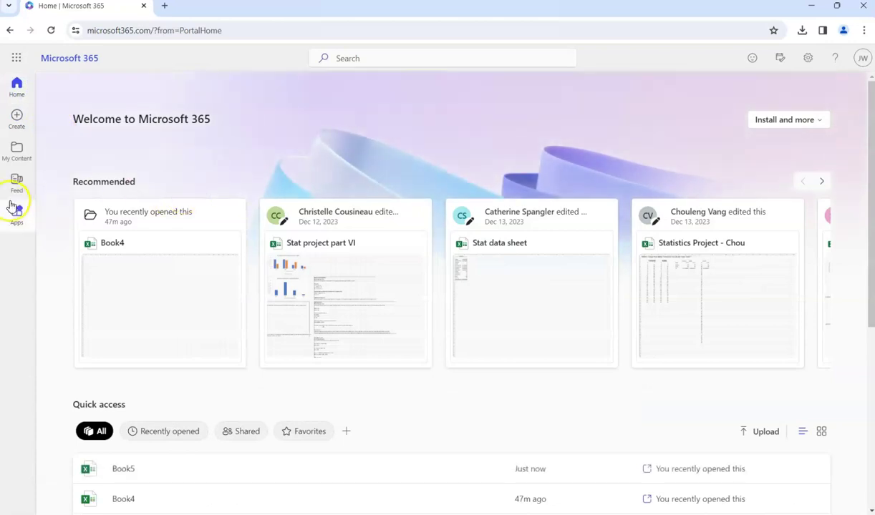
left_click(806, 122)
left_click(763, 156)
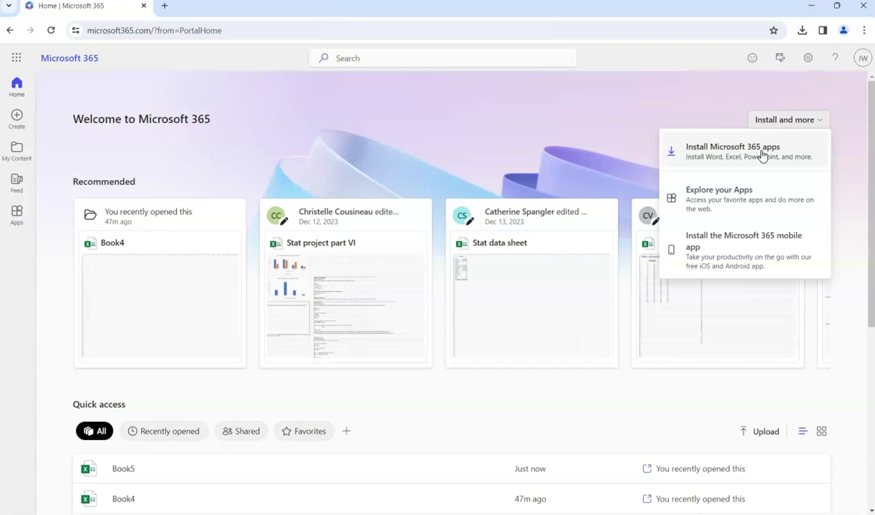
left_click(762, 154)
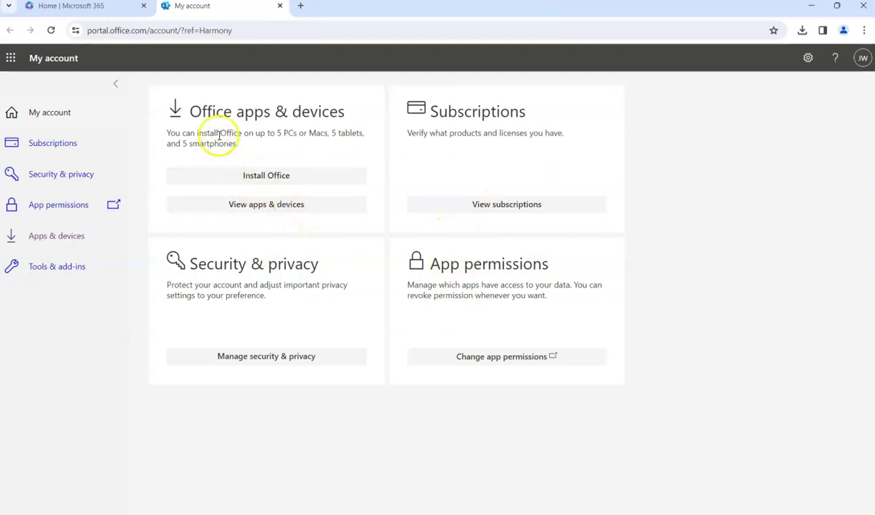
- Download OfficeSetup.exe from Install Office and run it to install the Office apps
left_click(226, 181)
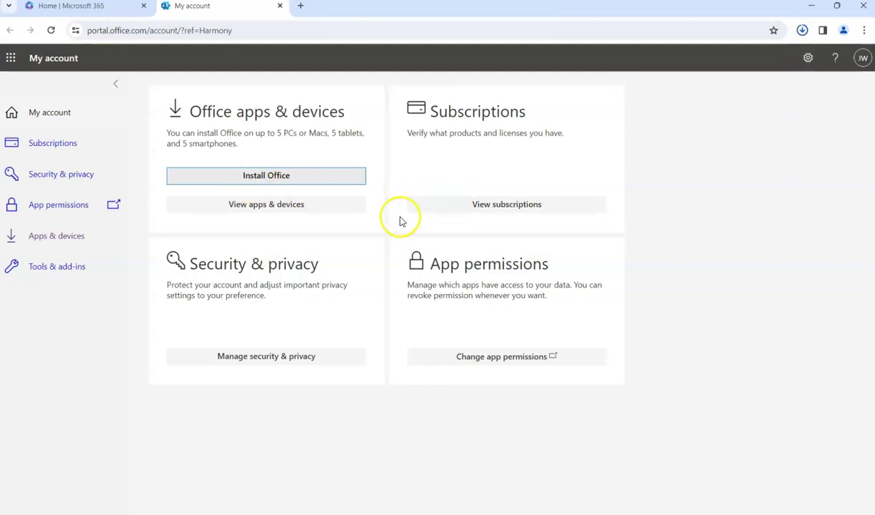
left_click(285, 181)
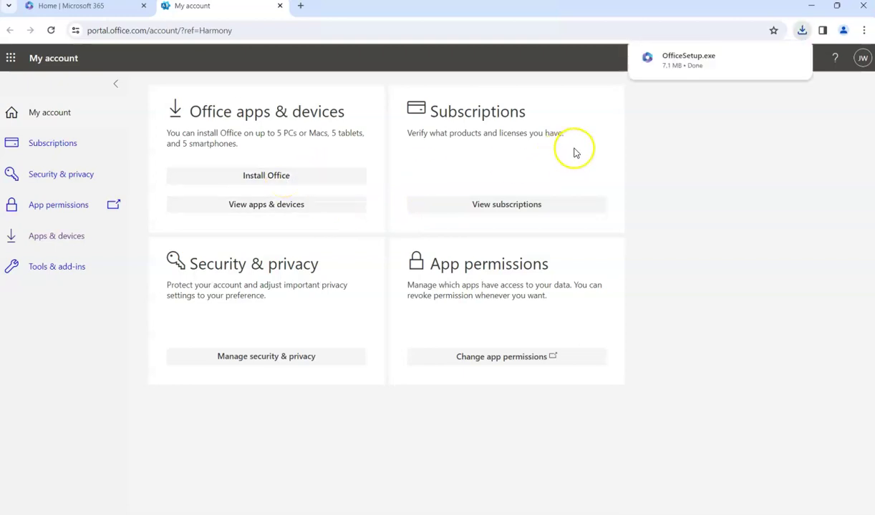
left_click(697, 68)
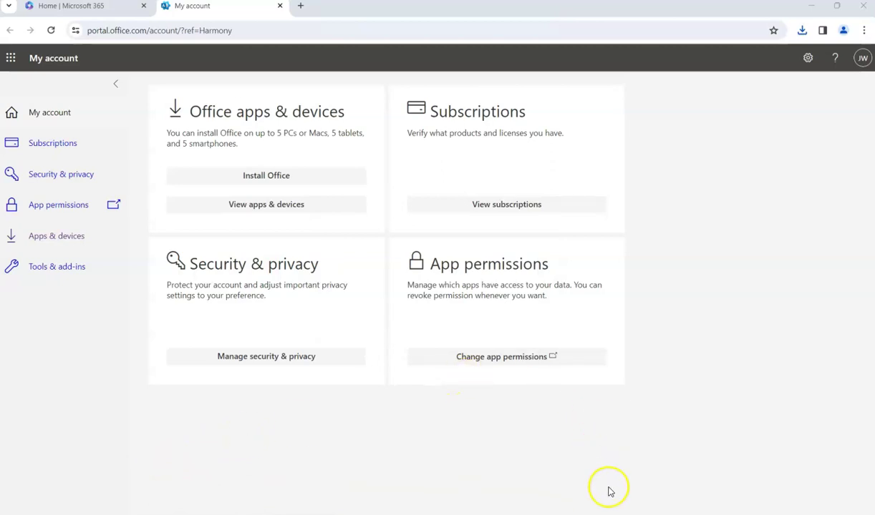
mouse_move(579, 514)
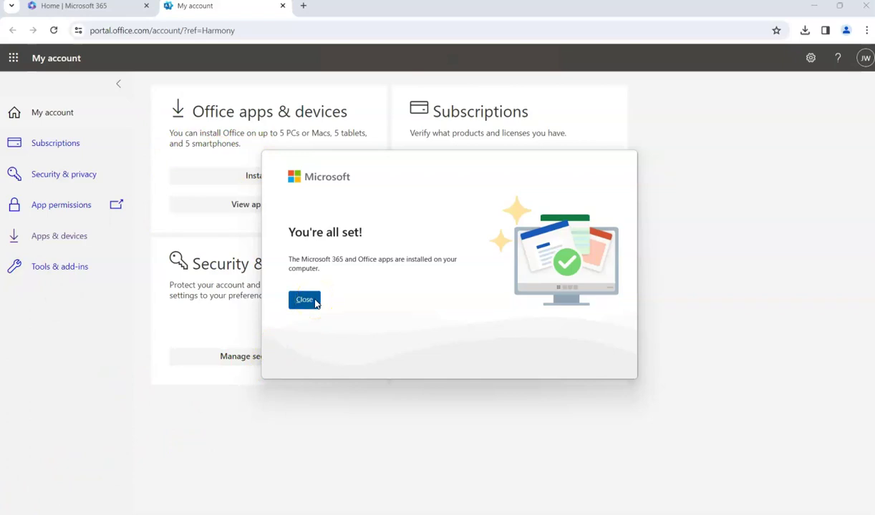
- Close the You're all set! confirmation and minimize the My account Chrome window
left_click(304, 300)
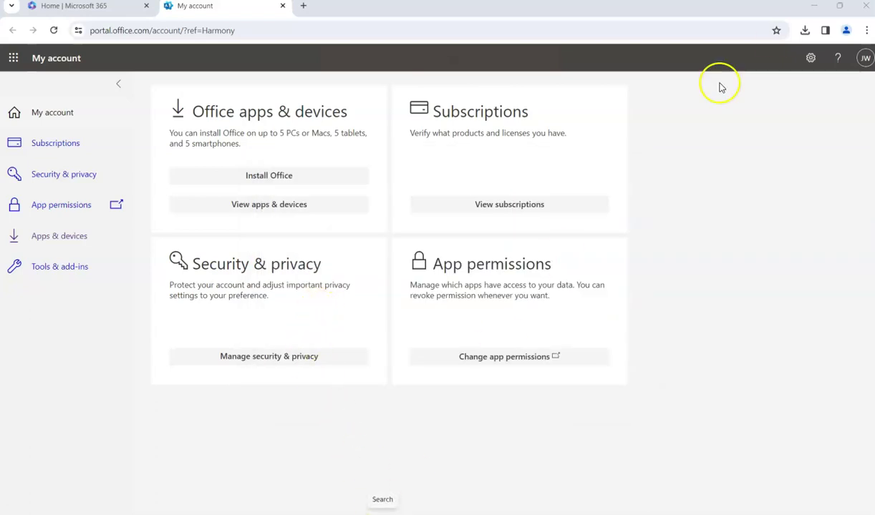
left_click(816, 7)
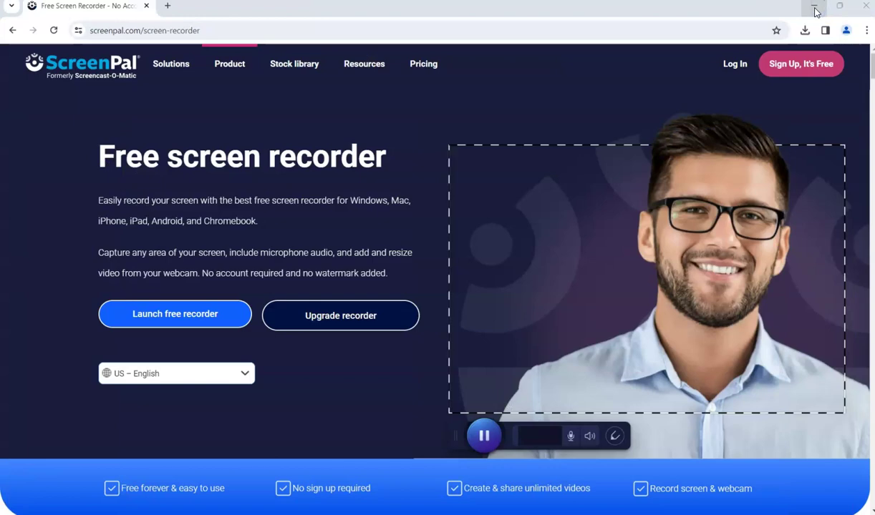
- Clear the desktop and open the Start menu's pinned and recommended apps to locate Excel
left_click(813, 9)
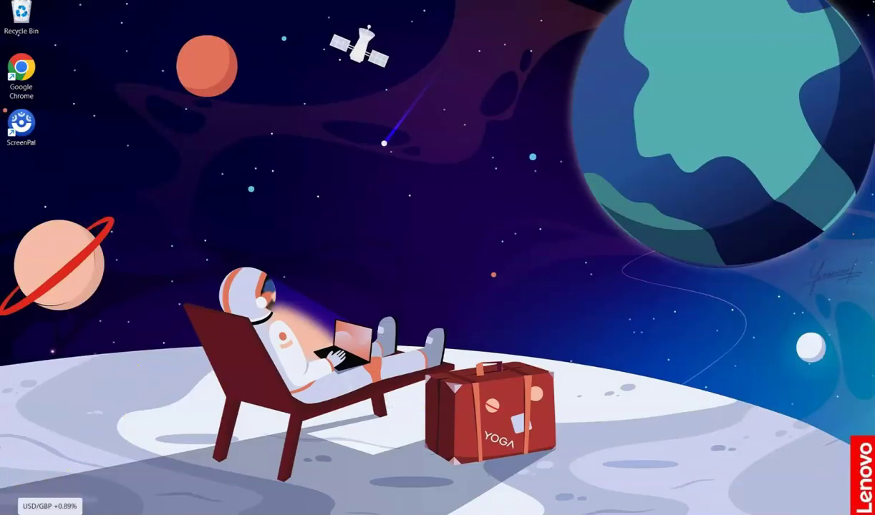
mouse_move(48, 513)
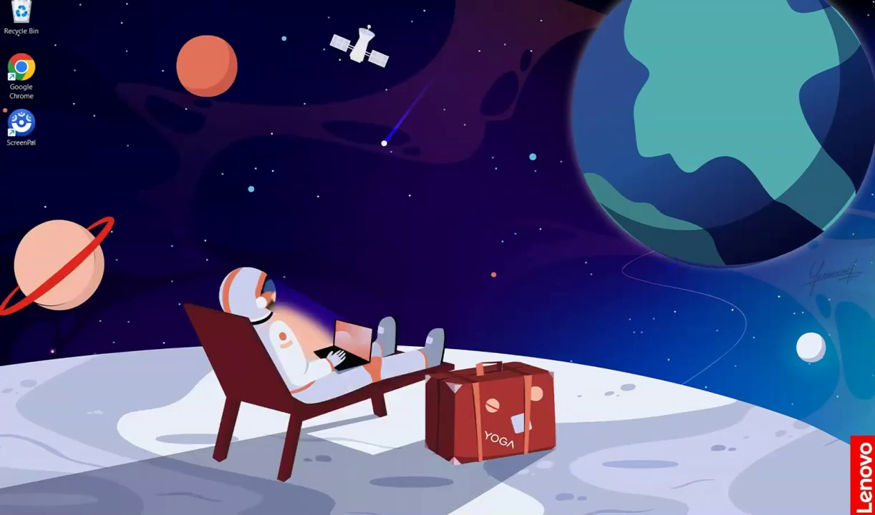
key("super")
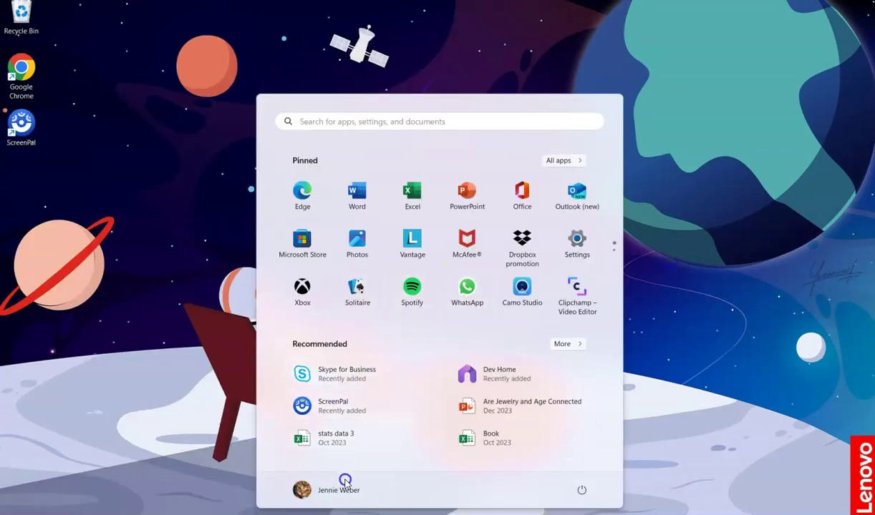
left_click(564, 344)
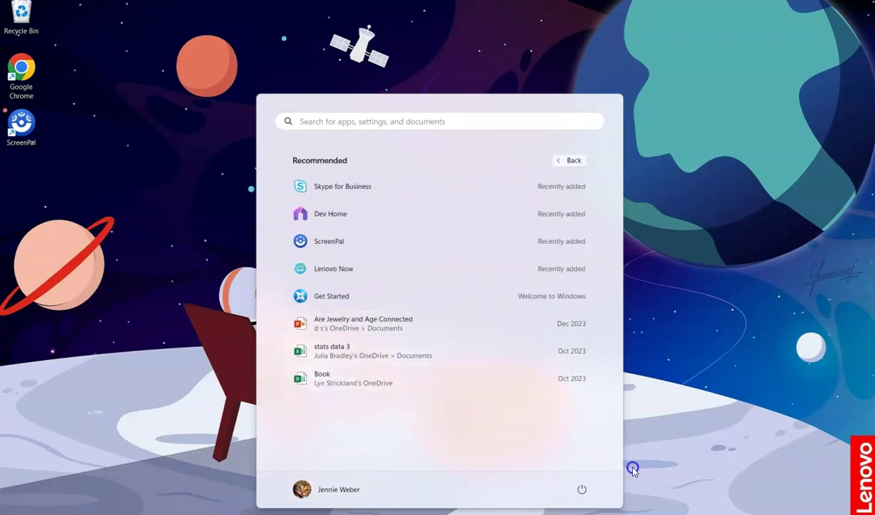
left_click(646, 424)
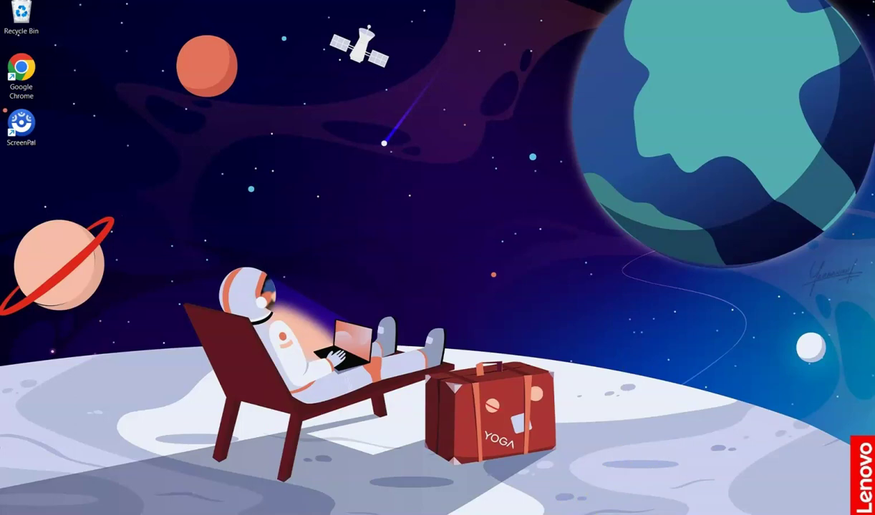
left_click(303, 506)
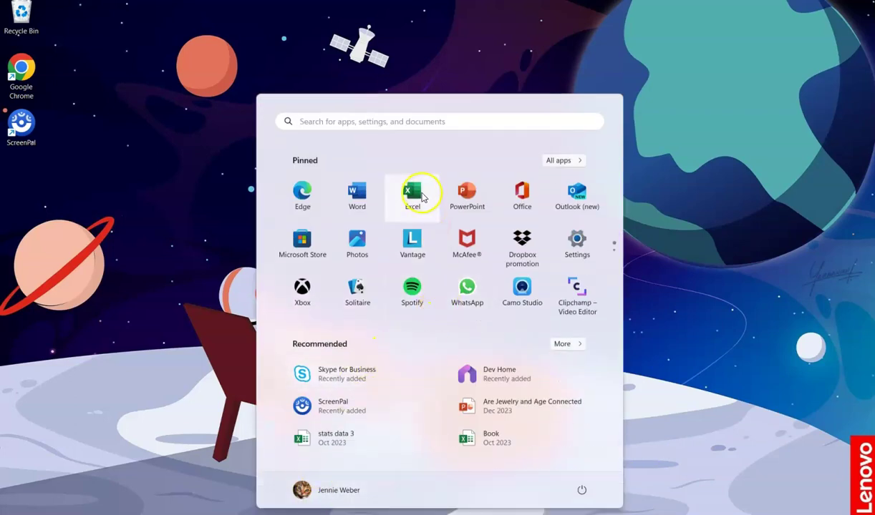
- Launch desktop Excel on a blank Book1, then choose Close Excel at the Welcome licence prompt
left_click(418, 199)
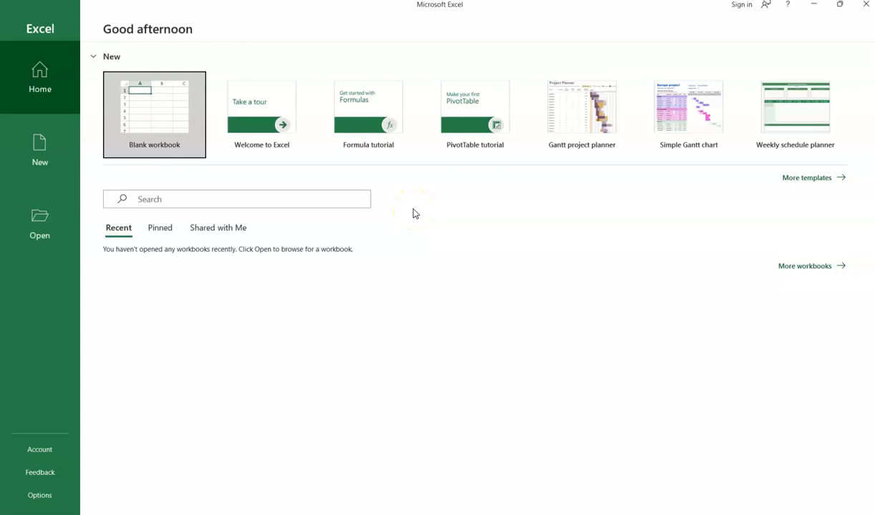
left_click(149, 132)
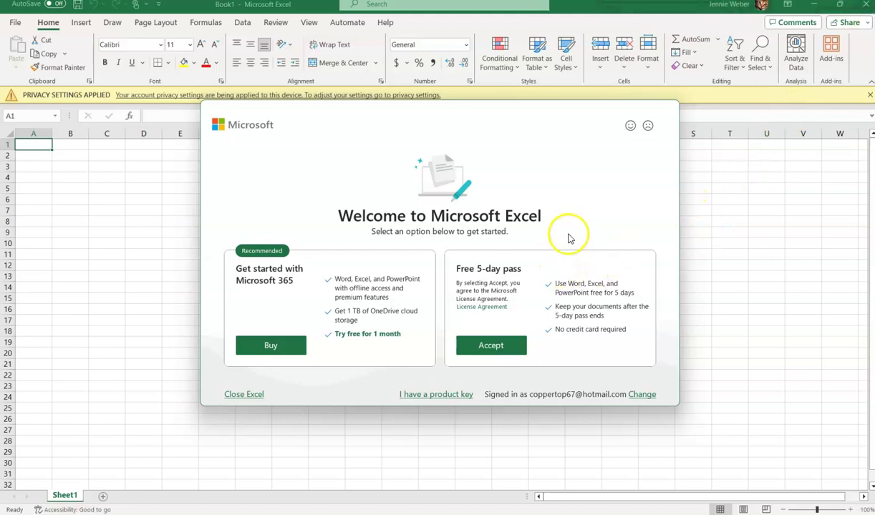
left_click(243, 394)
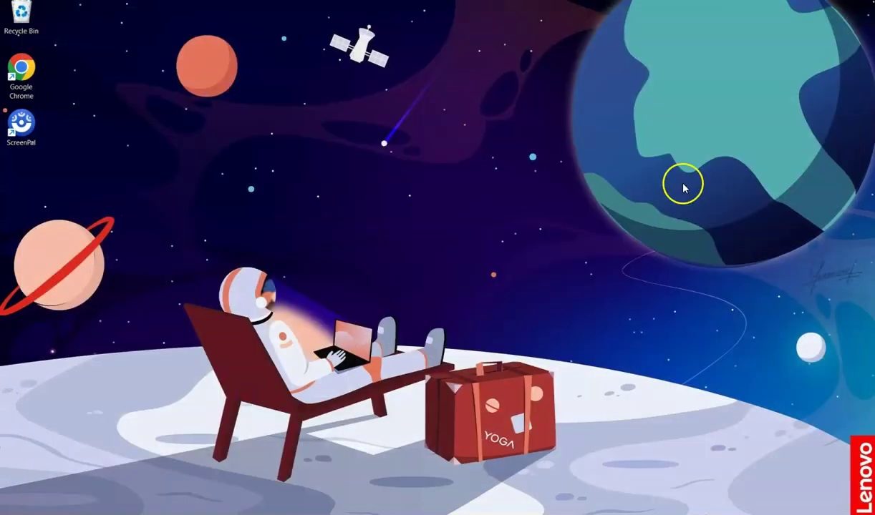
- Bring back the My account Chrome window and launch Excel for the web from the app list
mouse_move(554, 514)
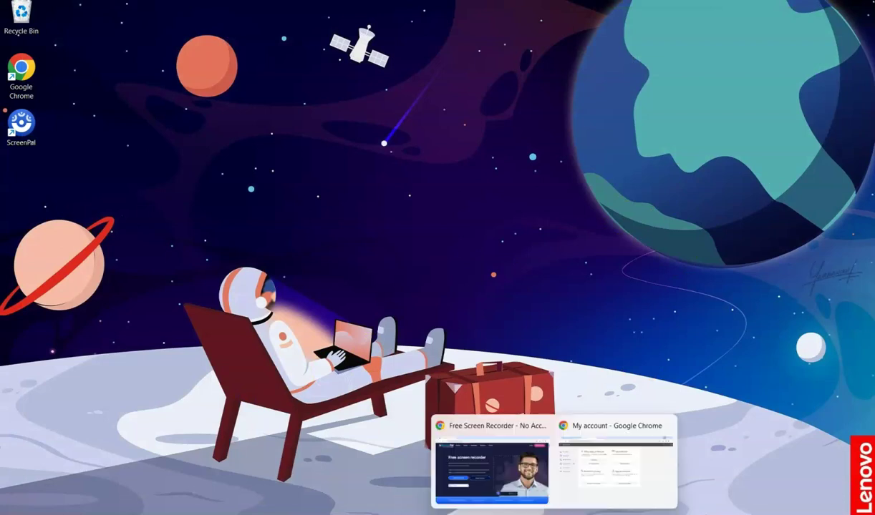
left_click(565, 475)
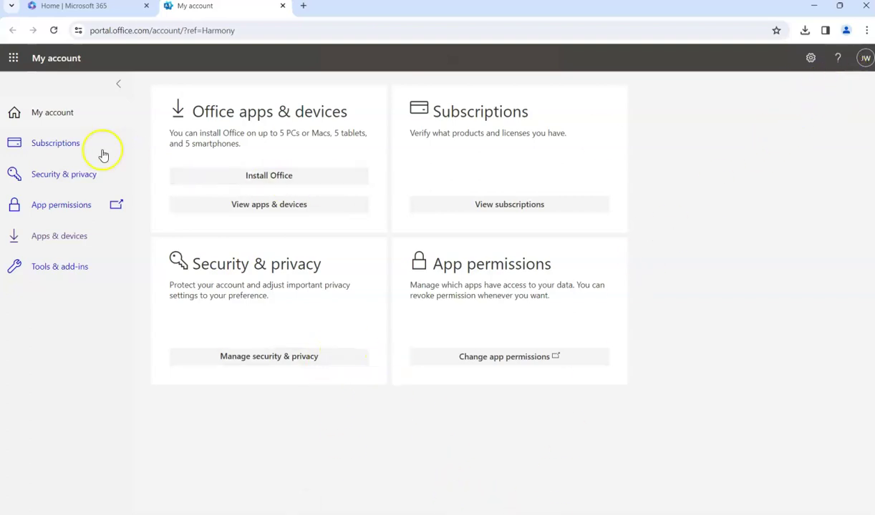
left_click(53, 118)
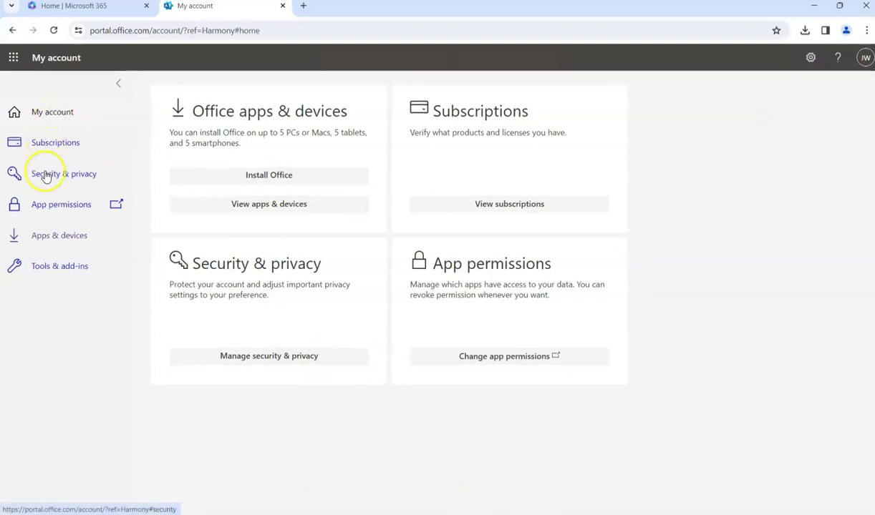
left_click(14, 57)
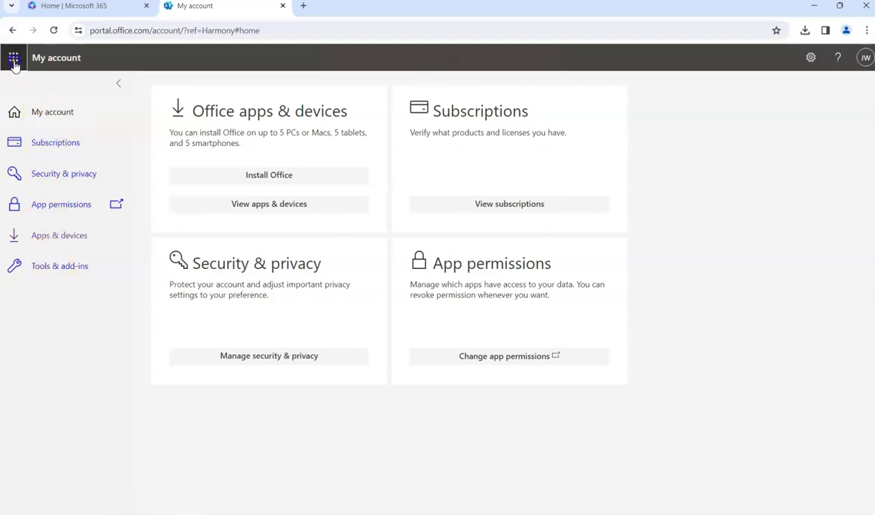
left_click(111, 153)
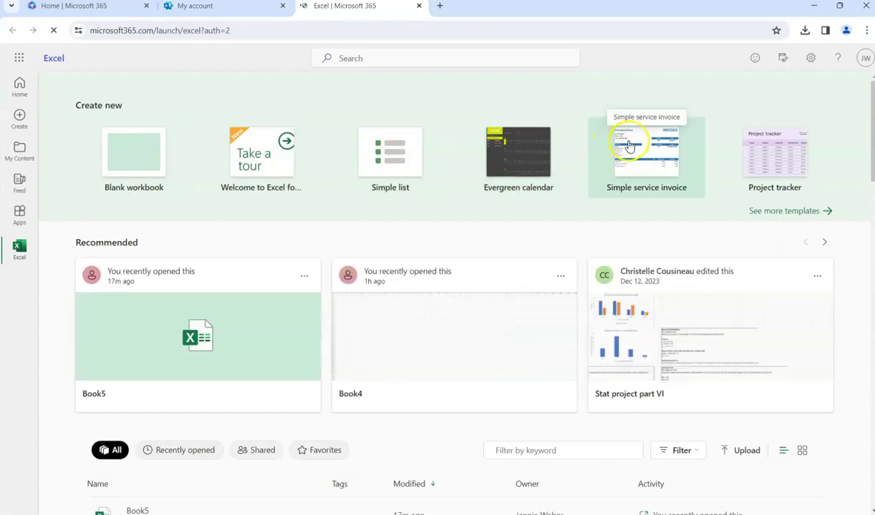
- Create blank workbook Book6, verify the signed-in University of Alaska account, then close both Excel tabs
left_click(154, 173)
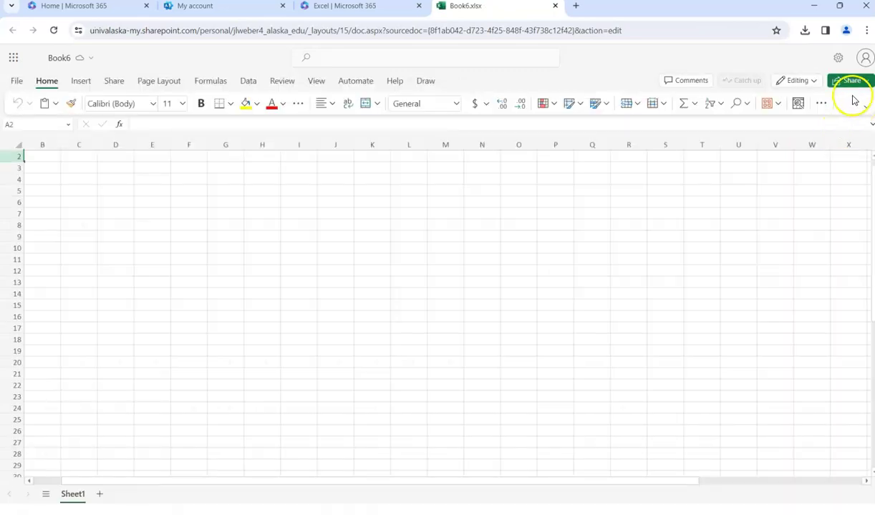
left_click(865, 60)
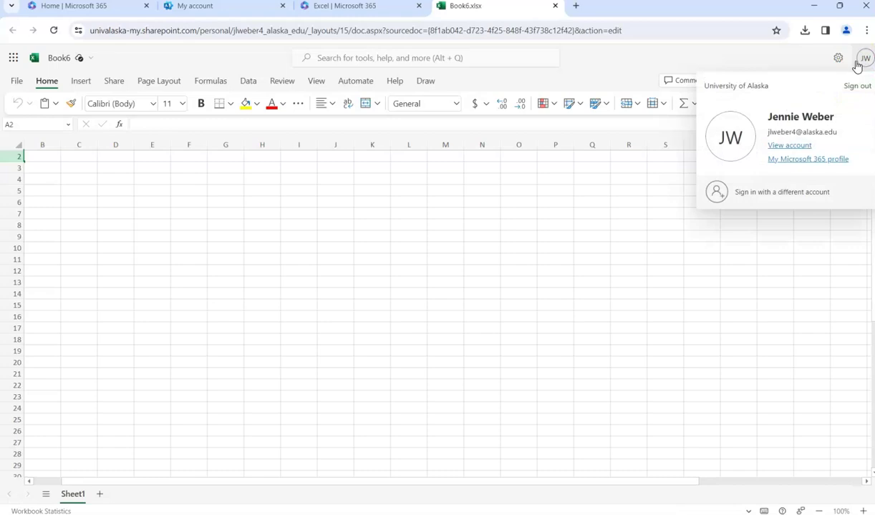
left_click(759, 296)
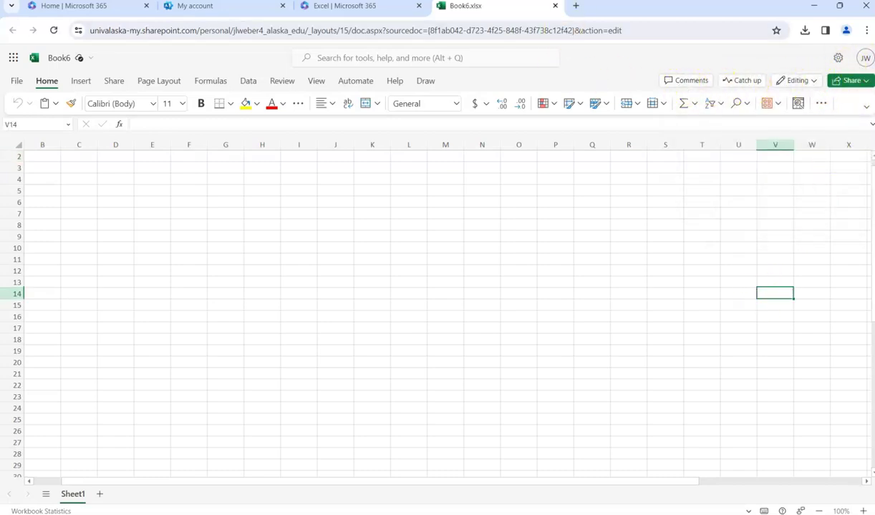
left_click(555, 6)
left_click(418, 7)
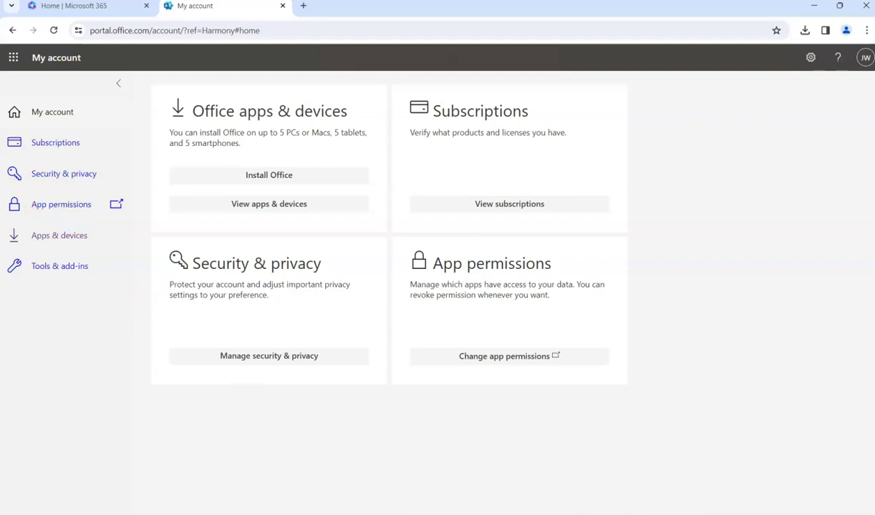
- Minimize Chrome and launch OfficeSetup from File Explorer's Downloads folder
left_click(814, 6)
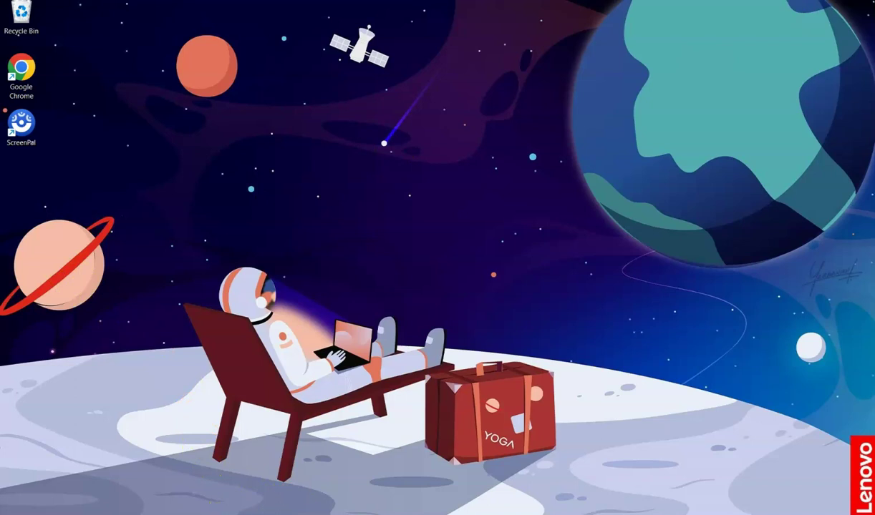
key("super+e")
left_click(183, 270)
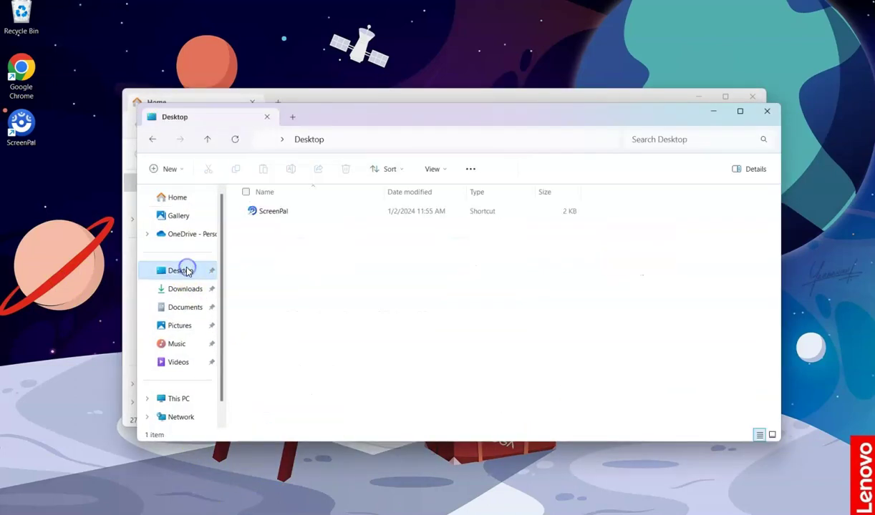
left_click(176, 289)
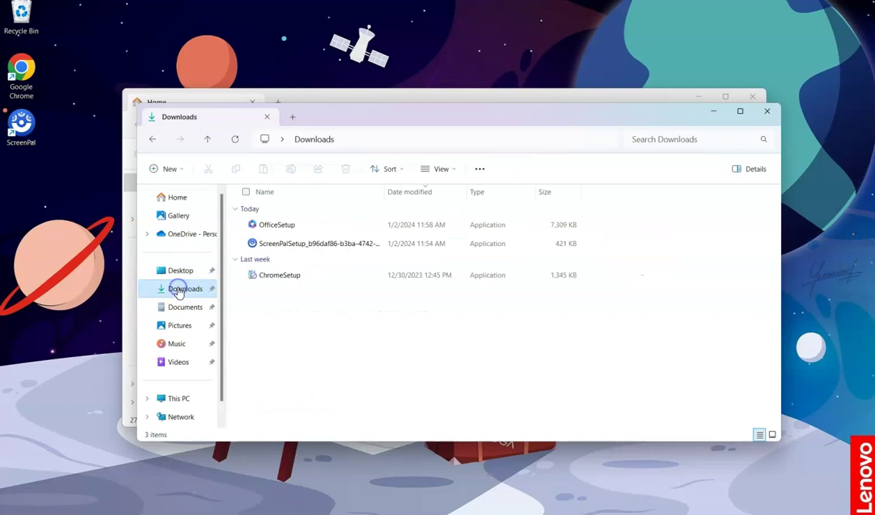
double_click(292, 228)
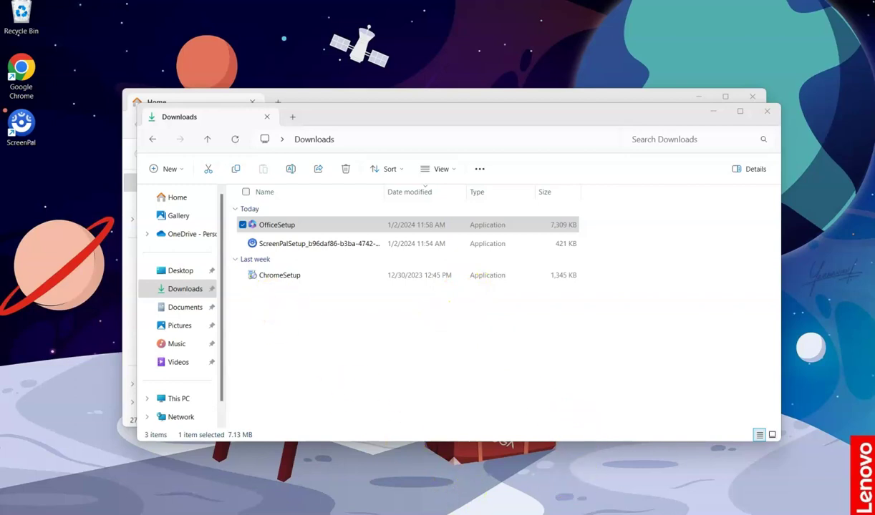
mouse_move(503, 514)
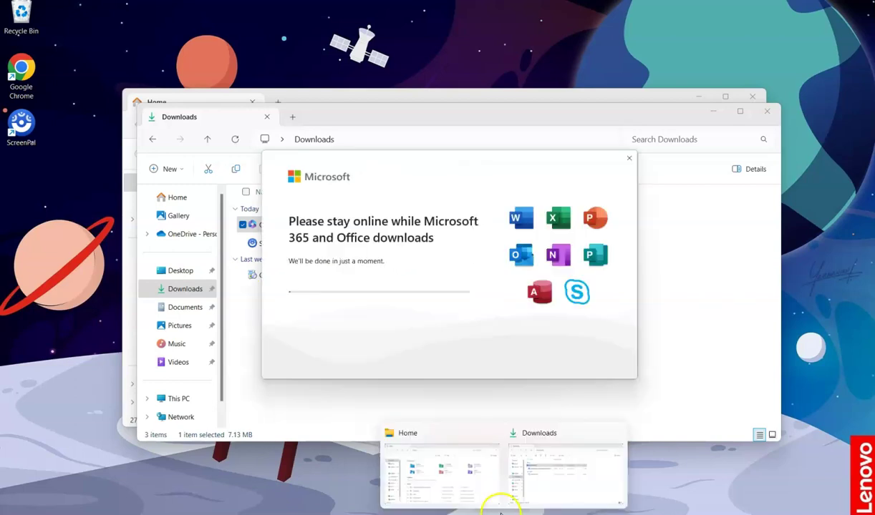
- Minimize the Downloads and Home Explorer windows and move the Office progress dialog aside until installation completes
mouse_move(500, 478)
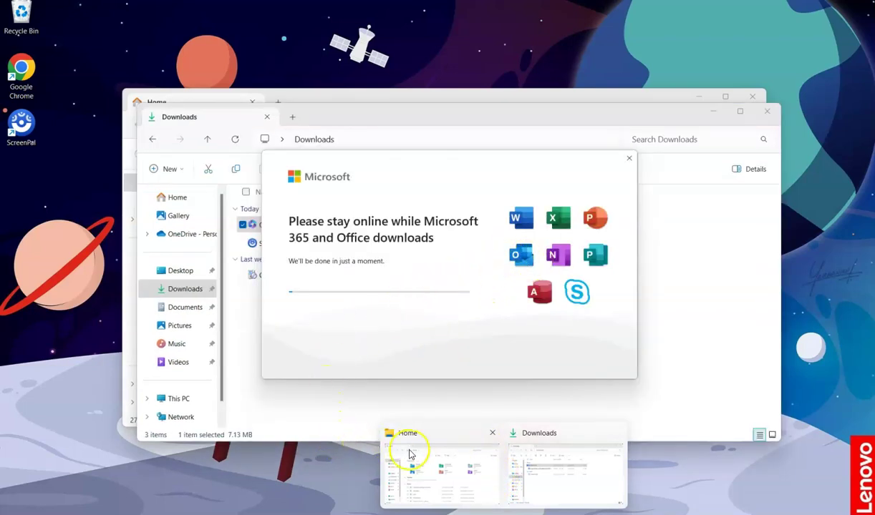
mouse_move(482, 441)
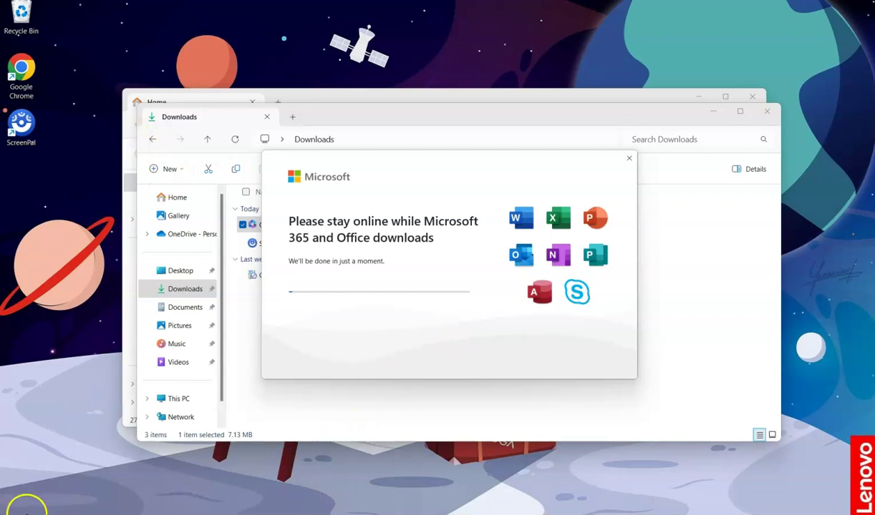
left_click(698, 115)
left_click(712, 111)
left_click(704, 98)
left_click(698, 97)
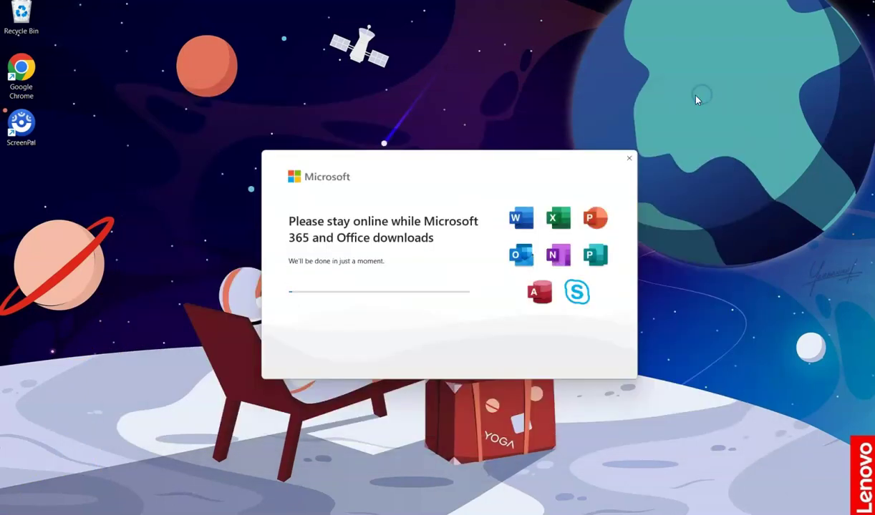
left_click_drag(457, 165, 637, 152)
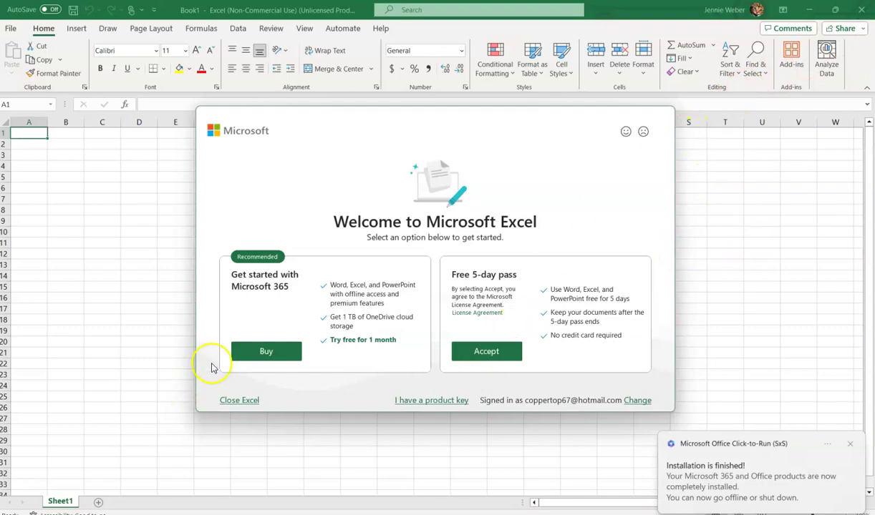
- Close the unlicensed Excel window and dismiss the 'Installation is finished' notice
left_click(237, 401)
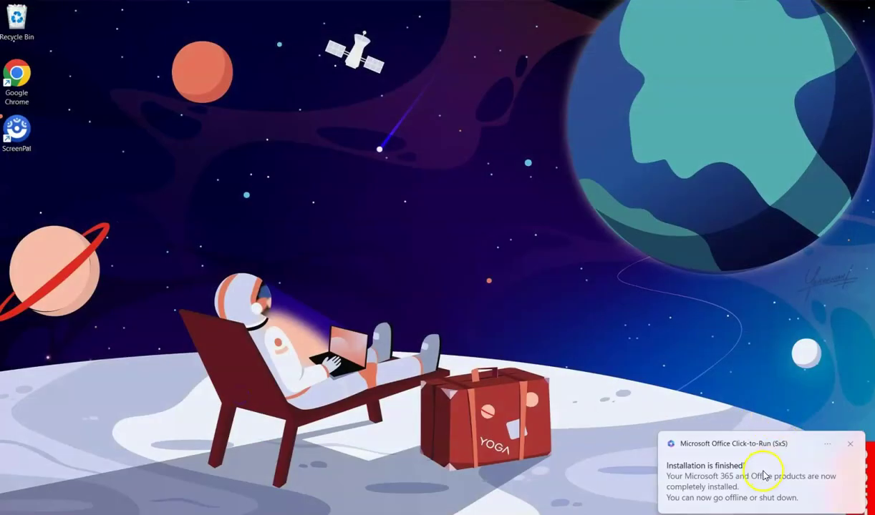
left_click(766, 478)
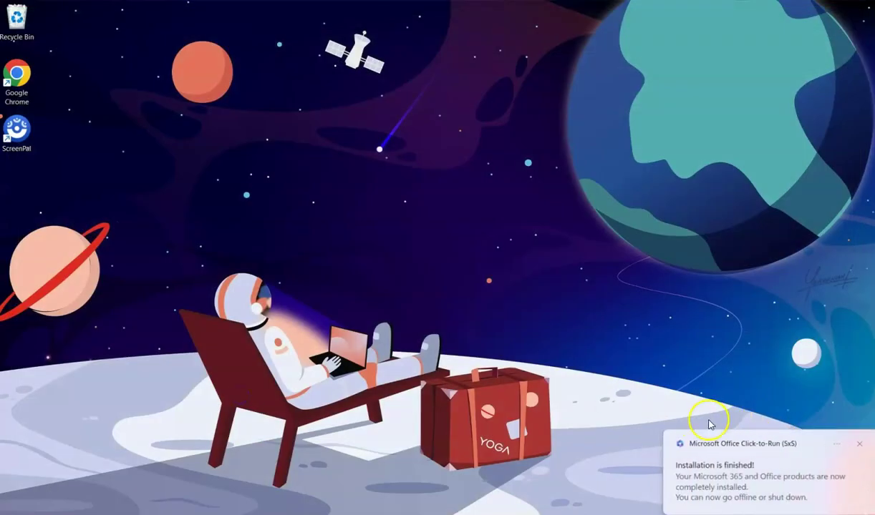
left_click(725, 499)
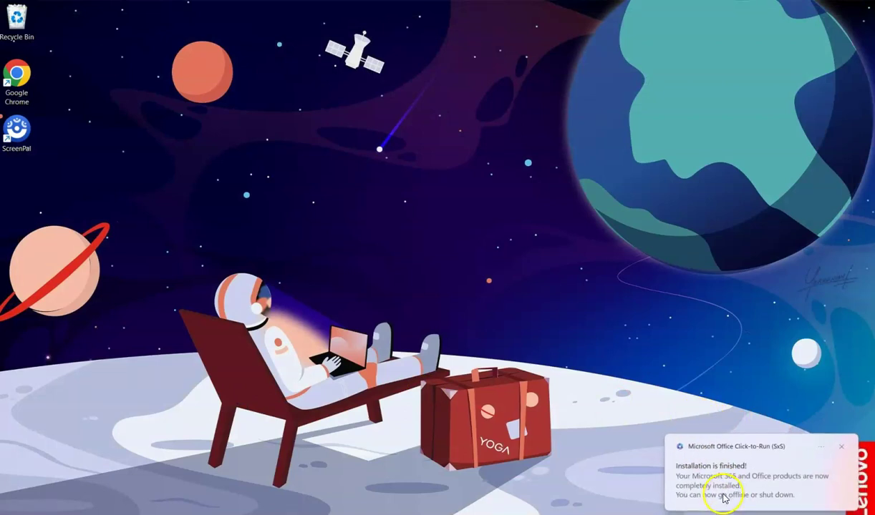
- Minimize the Downloads window and relaunch Excel from the Start menu
left_click(849, 445)
left_click(498, 514)
left_click(498, 514)
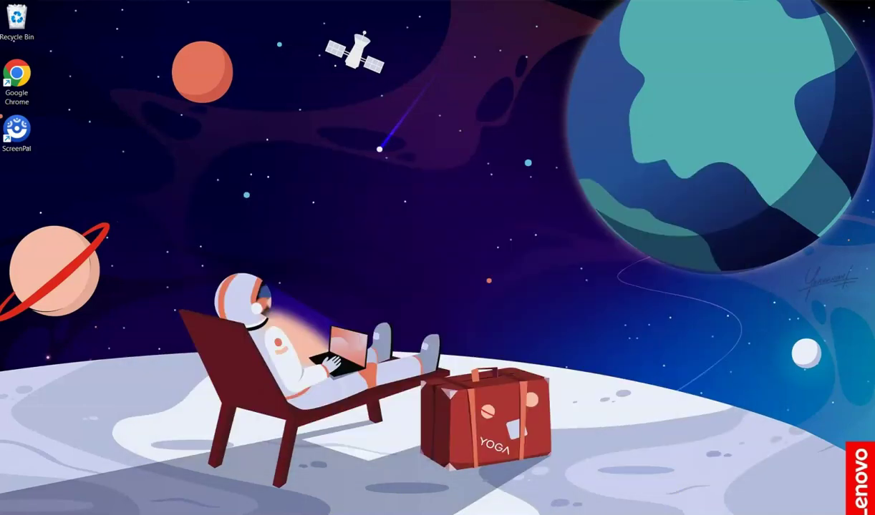
left_click(391, 514)
left_click(408, 199)
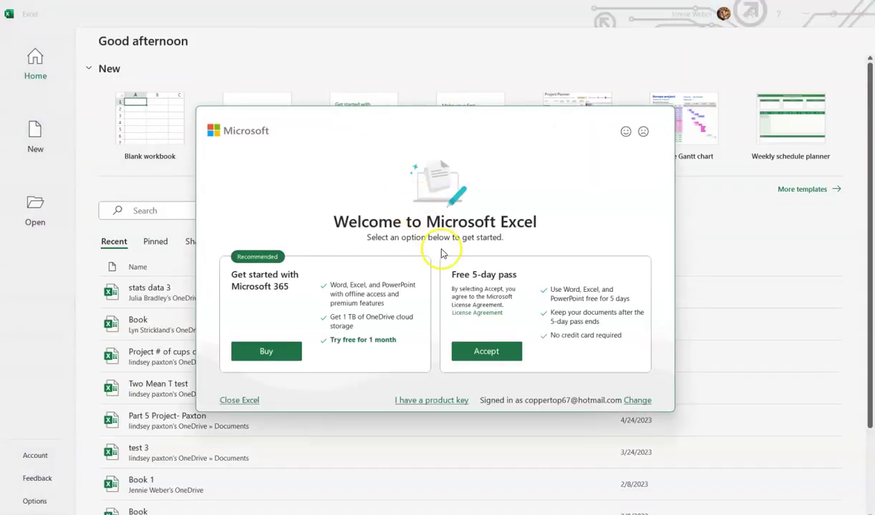
left_click(633, 401)
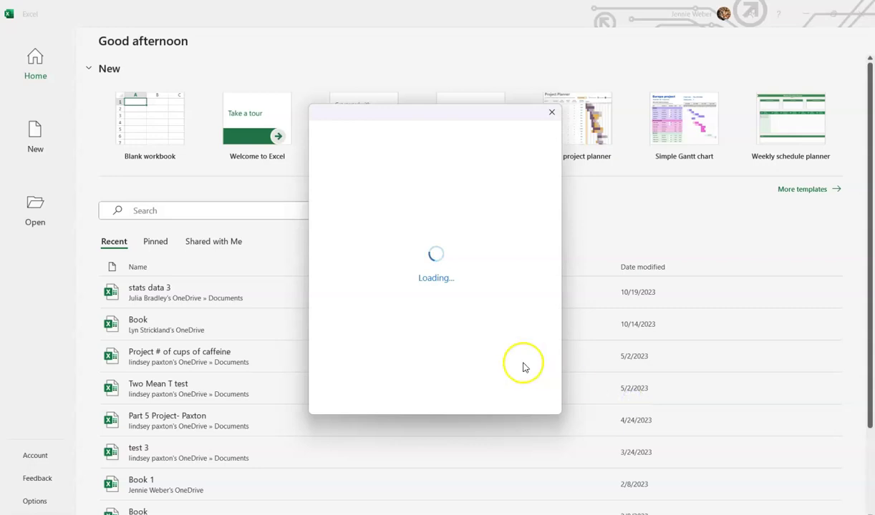
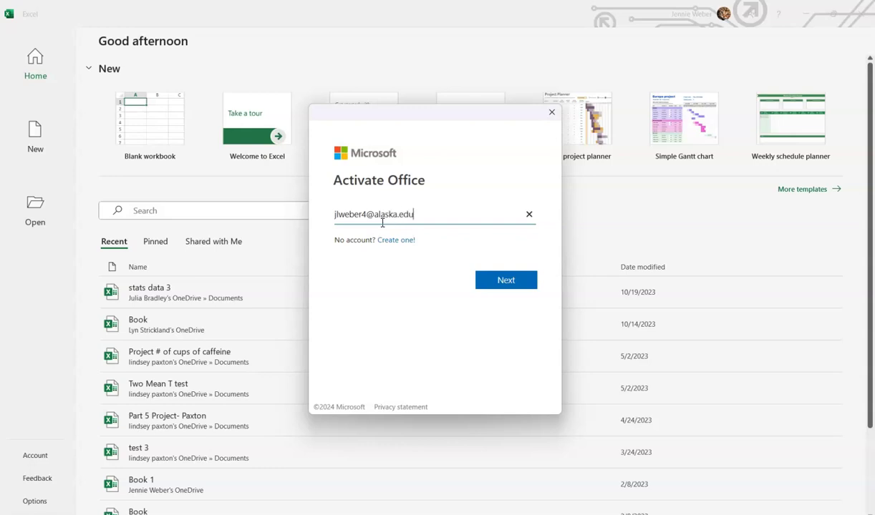
key("Return")
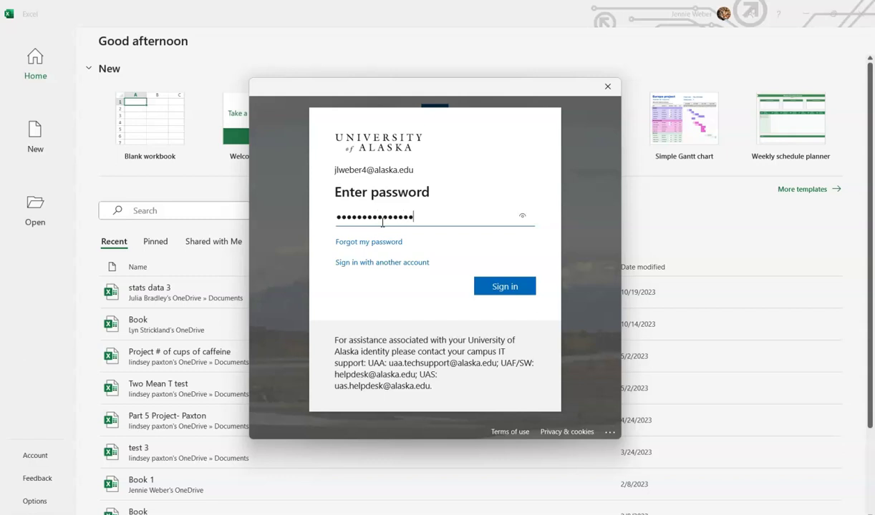
key("Return")
left_click(383, 225)
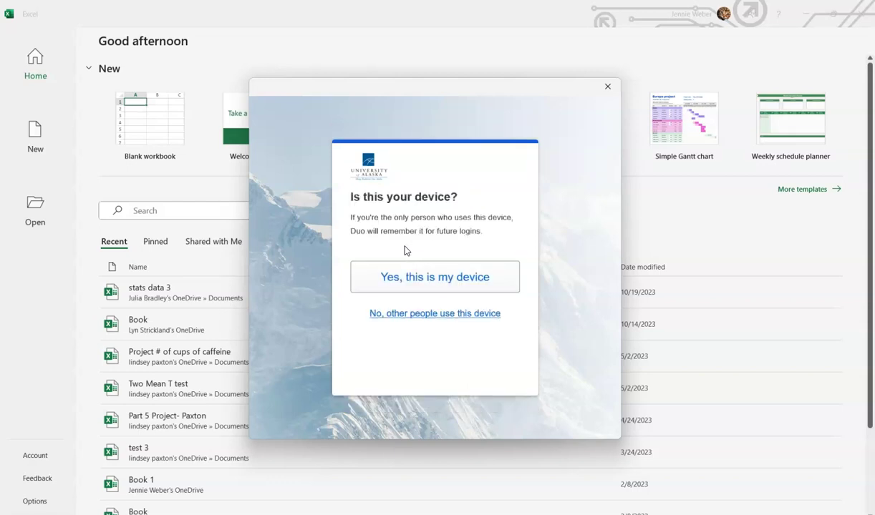
- Confirm 'Yes, this is my device' in Duo, then click OK and Done to finish
left_click(437, 278)
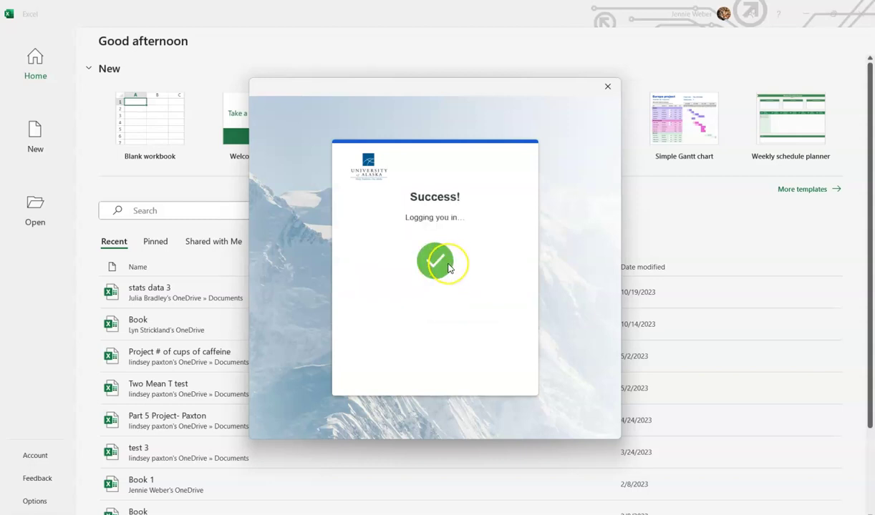
left_click(552, 413)
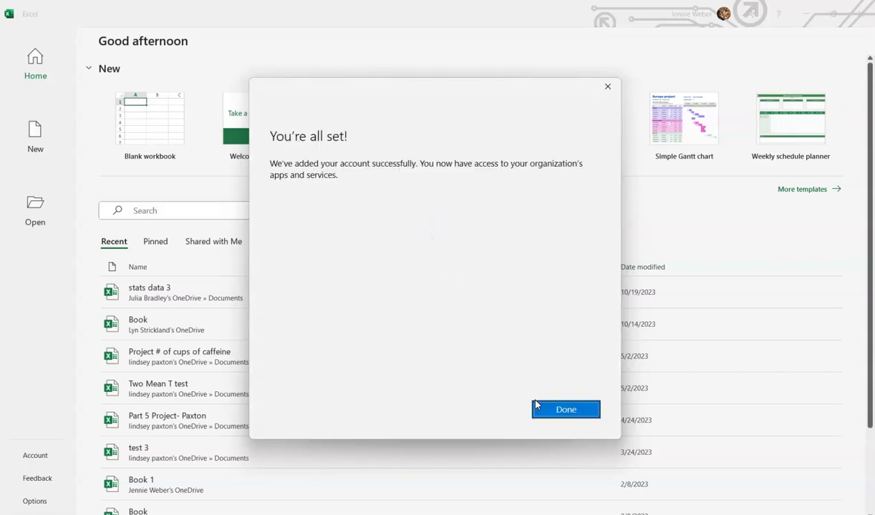
left_click(541, 409)
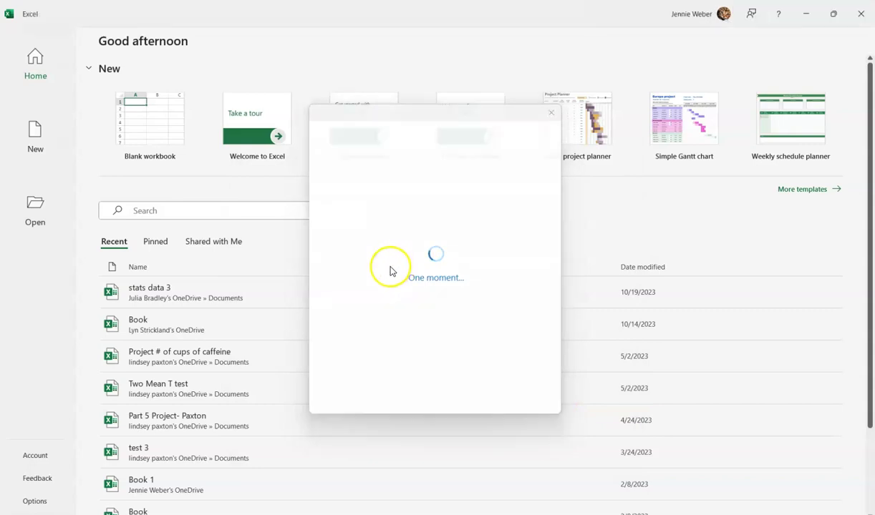
- Create a blank workbook and accept the license agreement
left_click(152, 130)
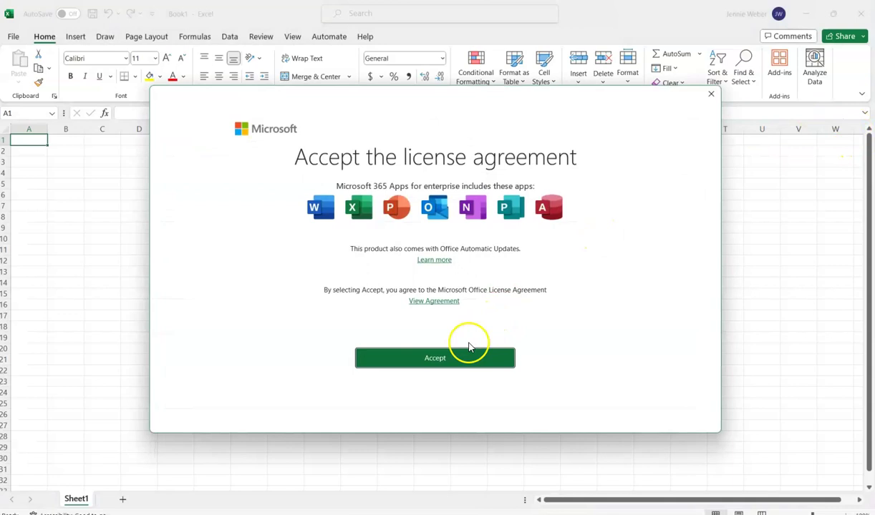
left_click(458, 357)
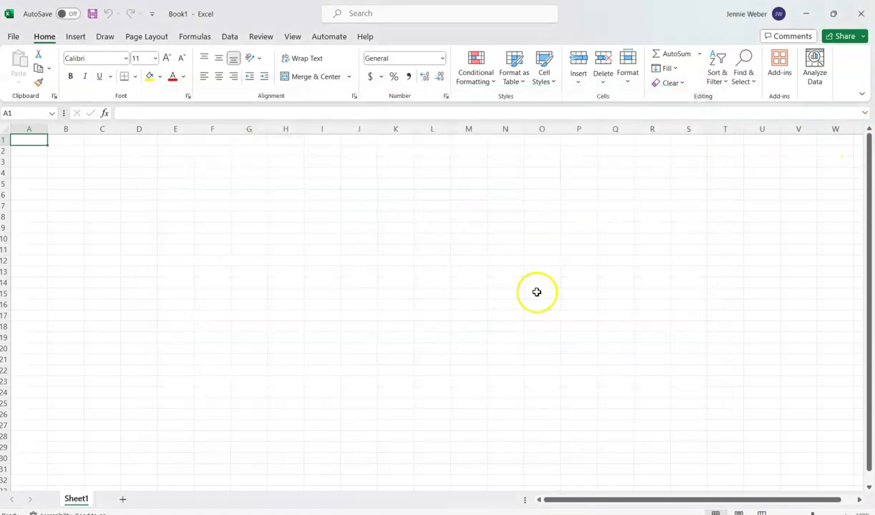
left_click(538, 293)
left_click(148, 226)
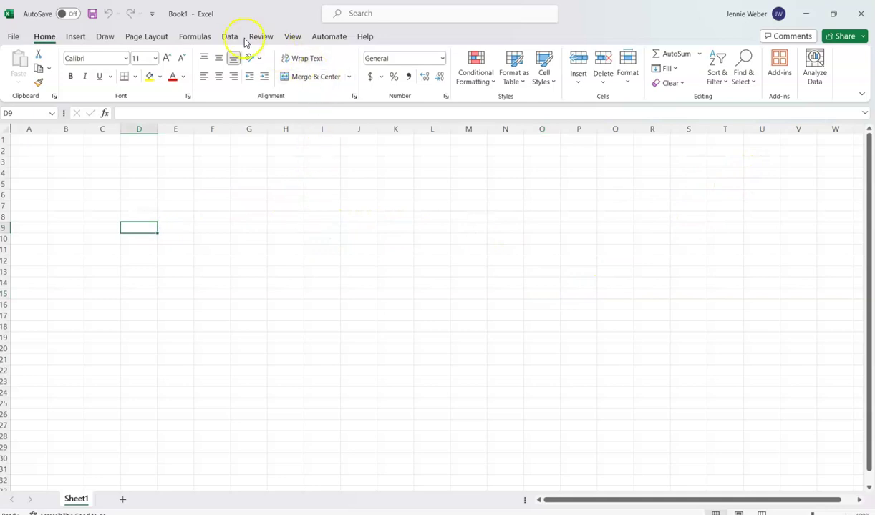
- Show the Data tab, dismiss its import tip, and go to the File start page
left_click(228, 36)
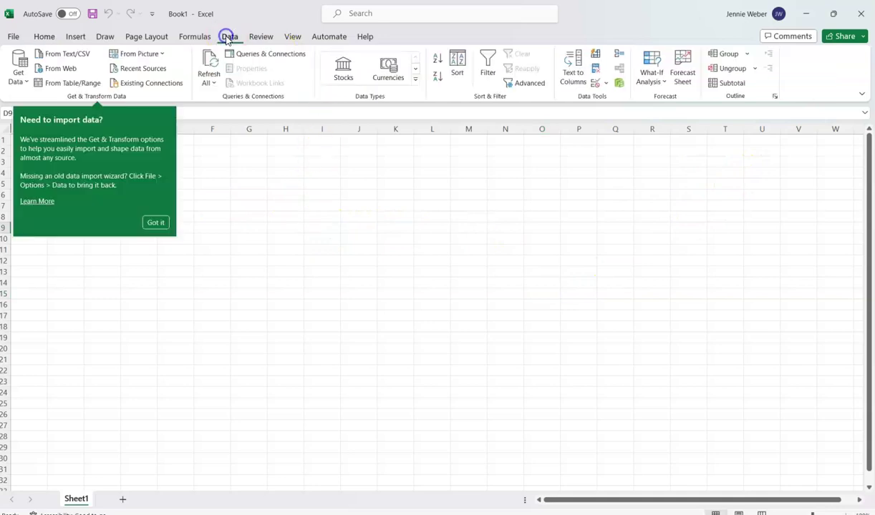
left_click(156, 222)
left_click(658, 205)
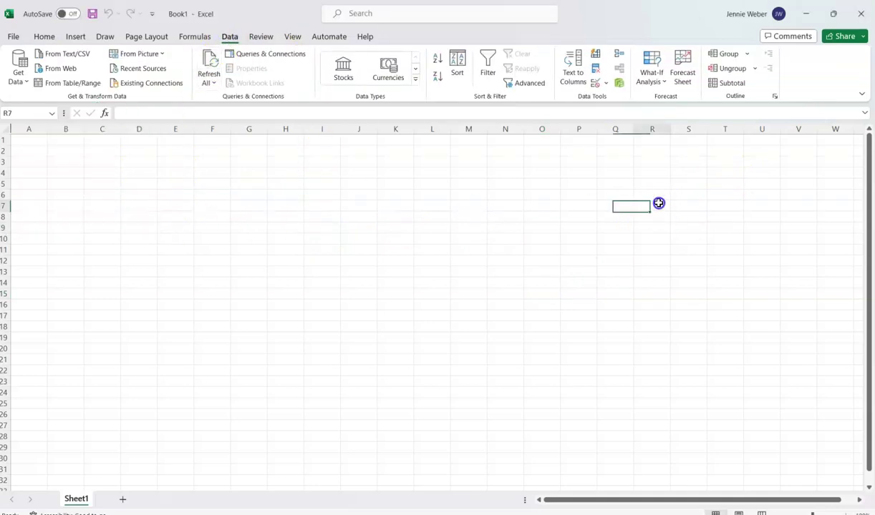
left_click(104, 36)
left_click(227, 36)
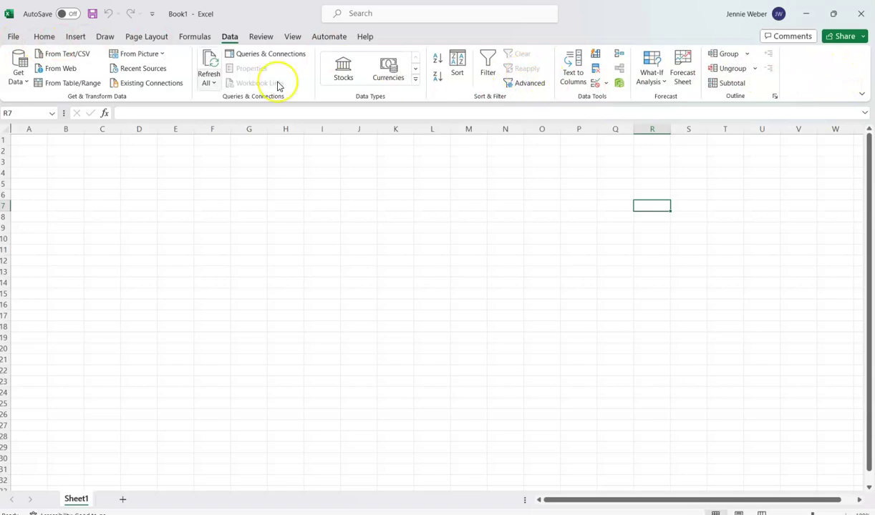
left_click(13, 37)
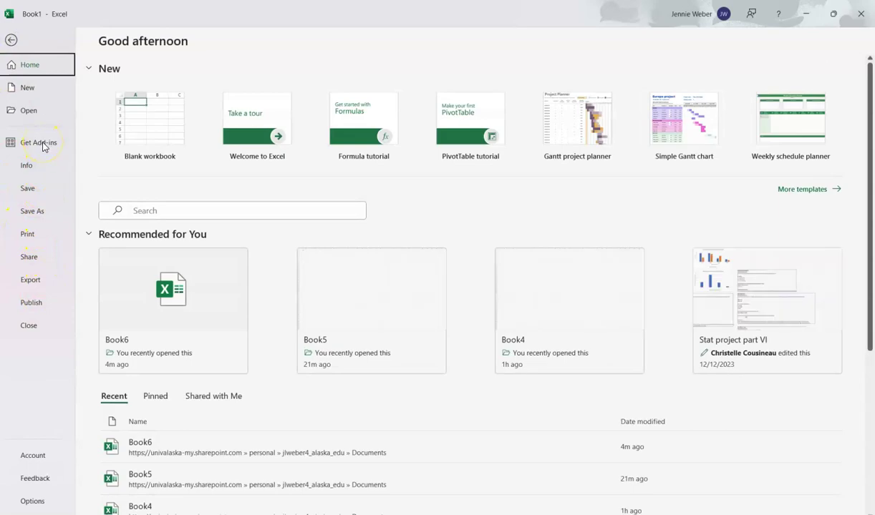
- Close the unavailable Get Add-ins store and open Excel Options from the File page
left_click(43, 145)
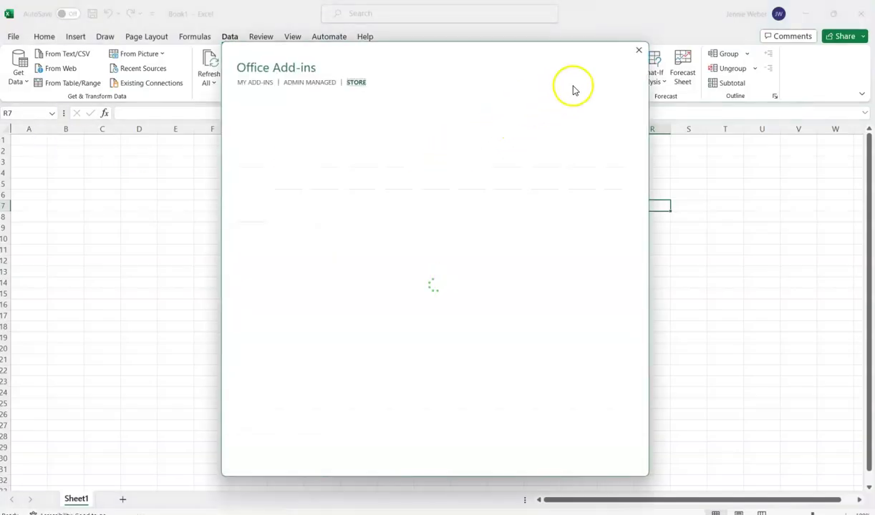
left_click(639, 50)
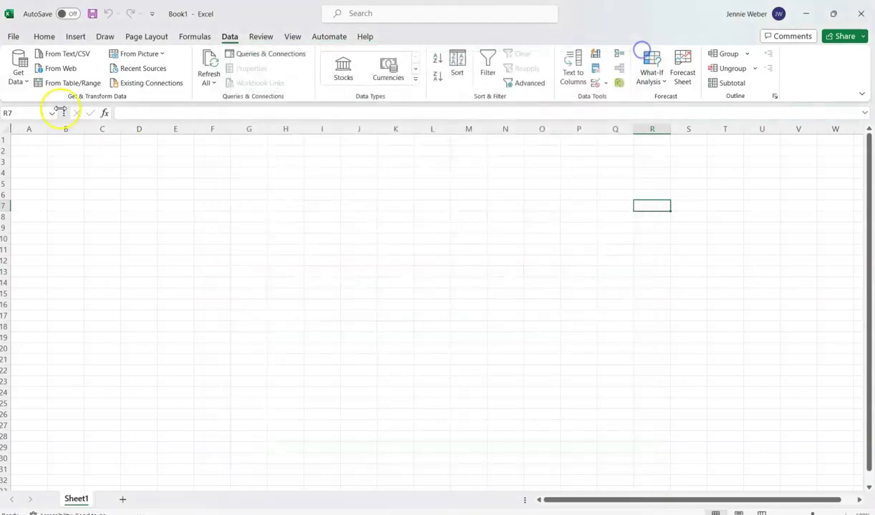
left_click(15, 36)
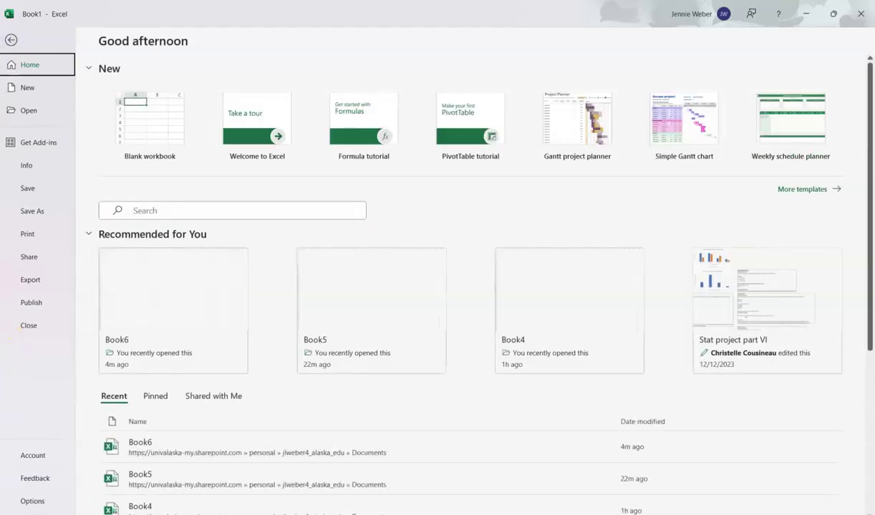
left_click(32, 501)
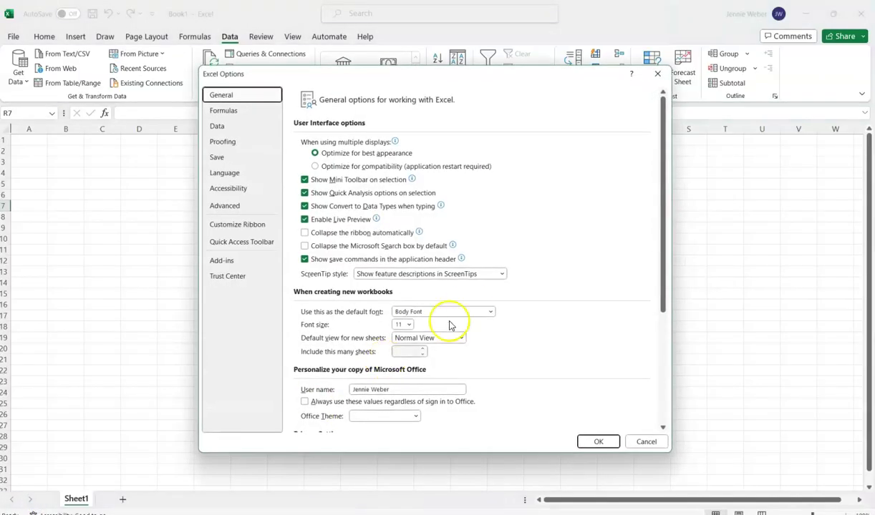
- On the Add-ins page, choose Excel Add-ins under Manage and click Go
scroll(395, 272, "down", 5)
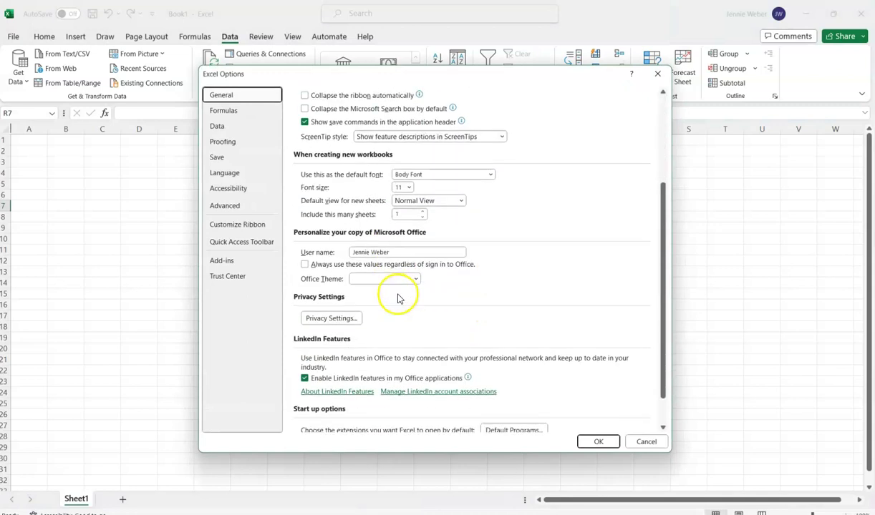
scroll(374, 247, "down", 2)
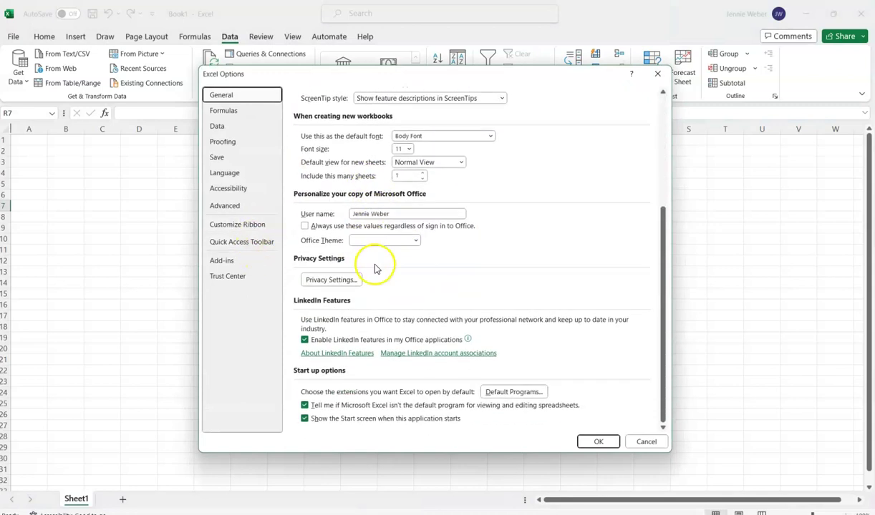
scroll(379, 285, "up", 6)
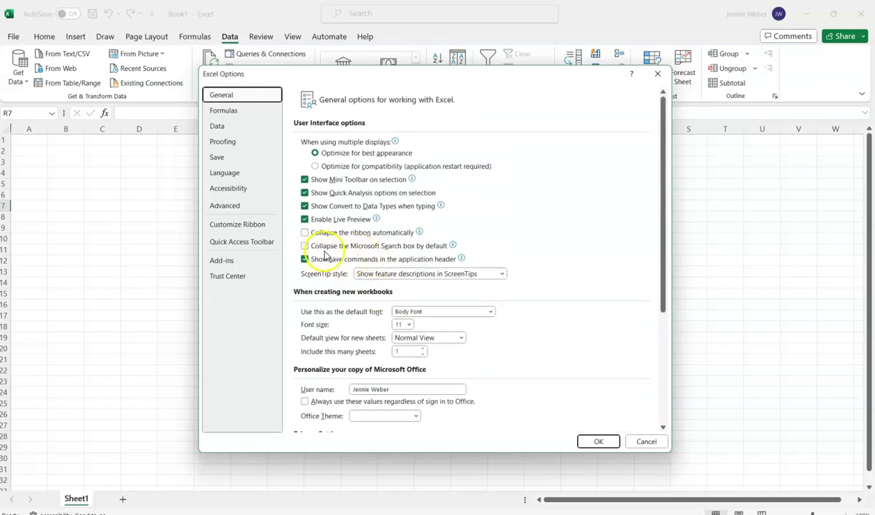
left_click(231, 262)
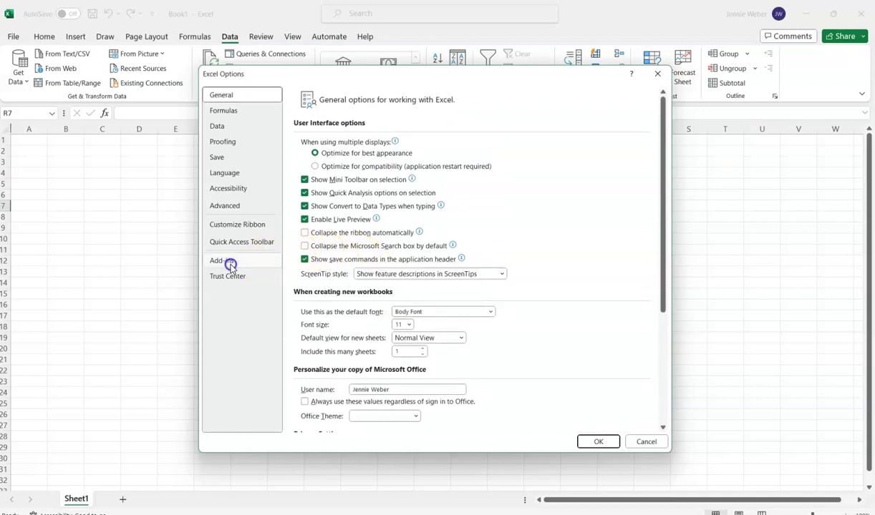
left_click(338, 207)
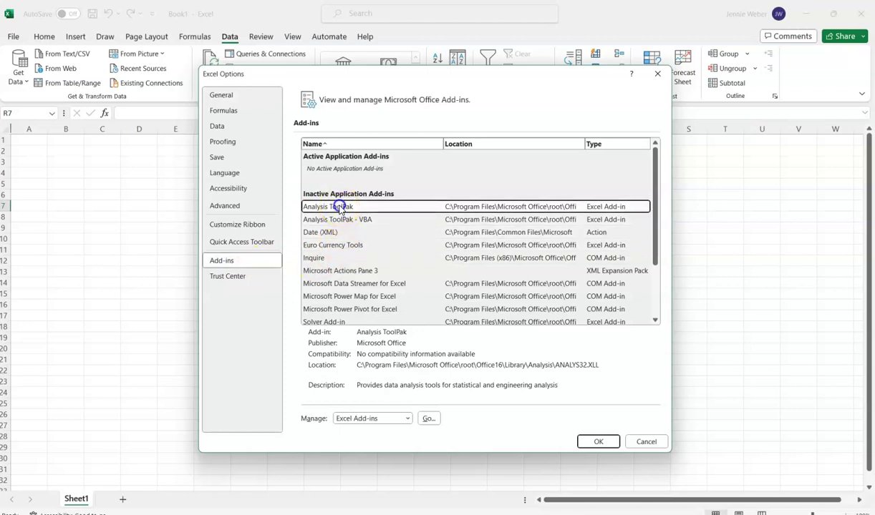
left_click(387, 419)
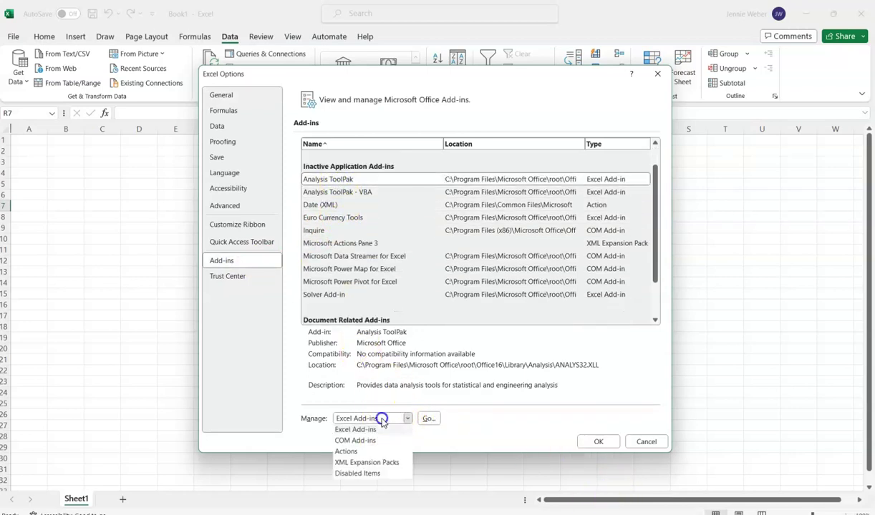
left_click(378, 429)
left_click(427, 419)
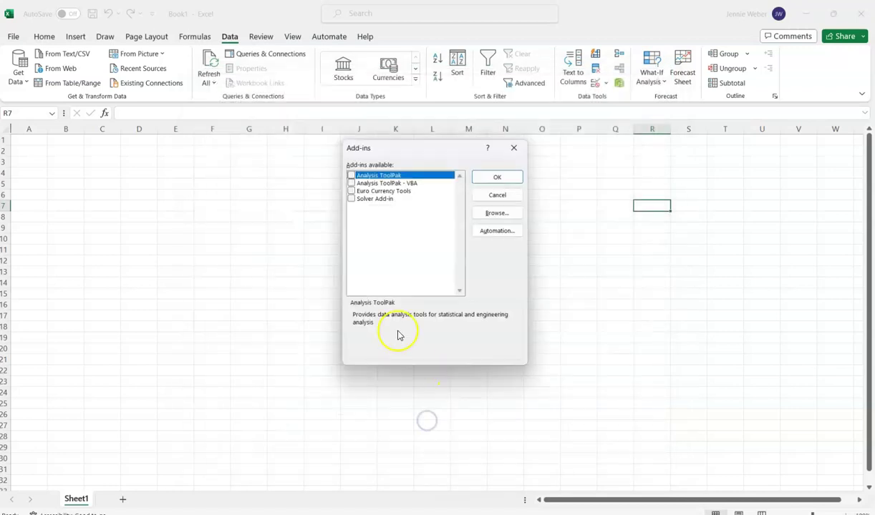
- Tick Analysis ToolPak, Analysis ToolPak - VBA, Euro Currency Tools and Solver Add-in, then confirm with OK
left_click(351, 175)
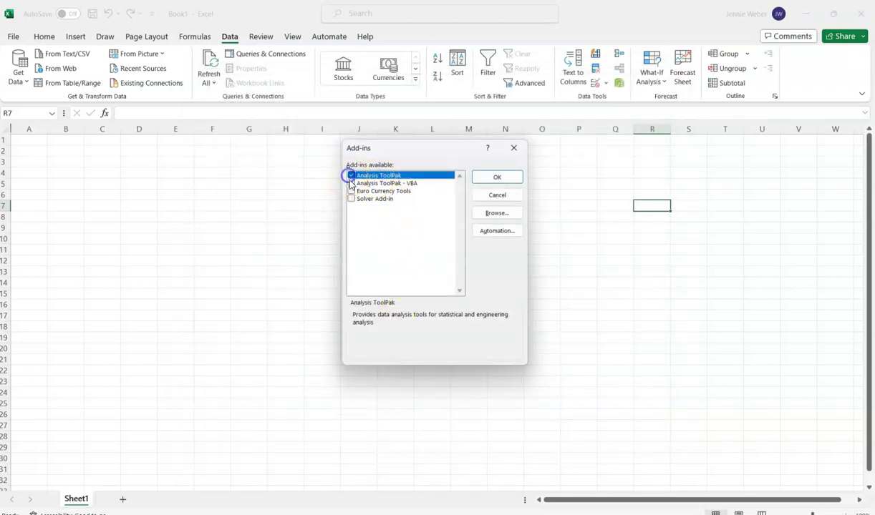
left_click(351, 184)
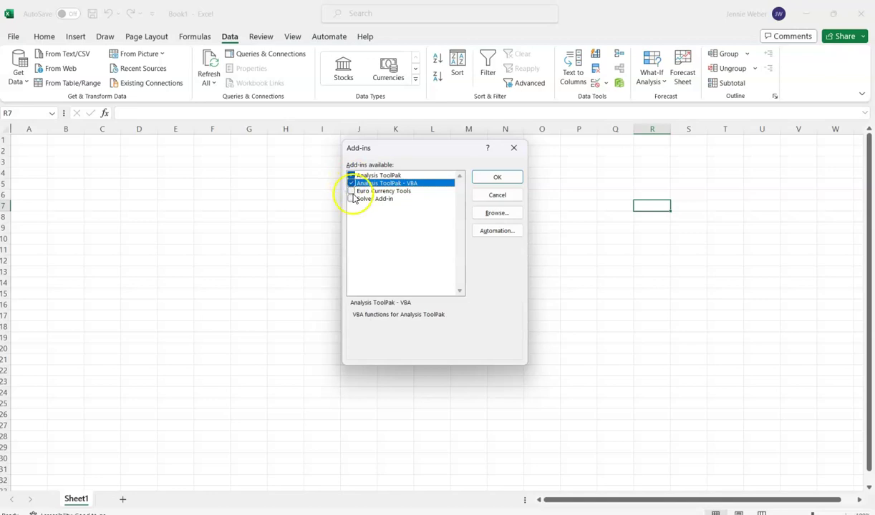
left_click(351, 191)
left_click(351, 198)
left_click(494, 179)
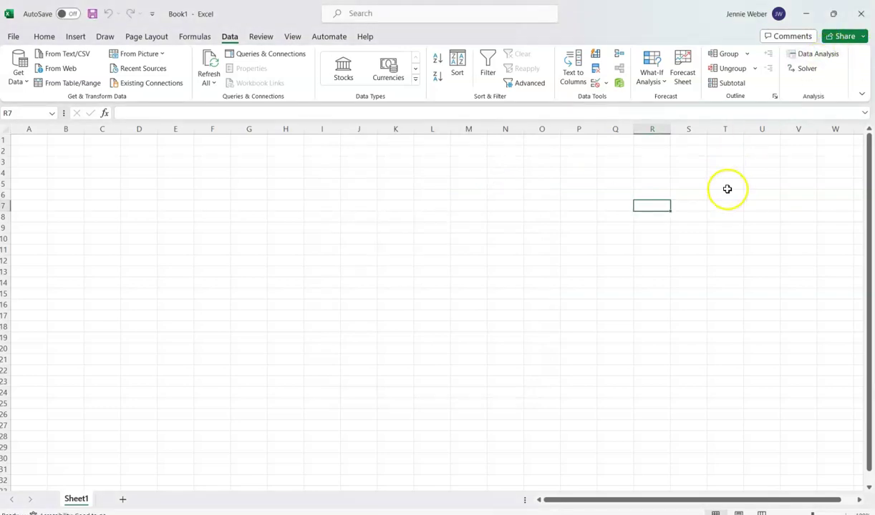
left_click(394, 259)
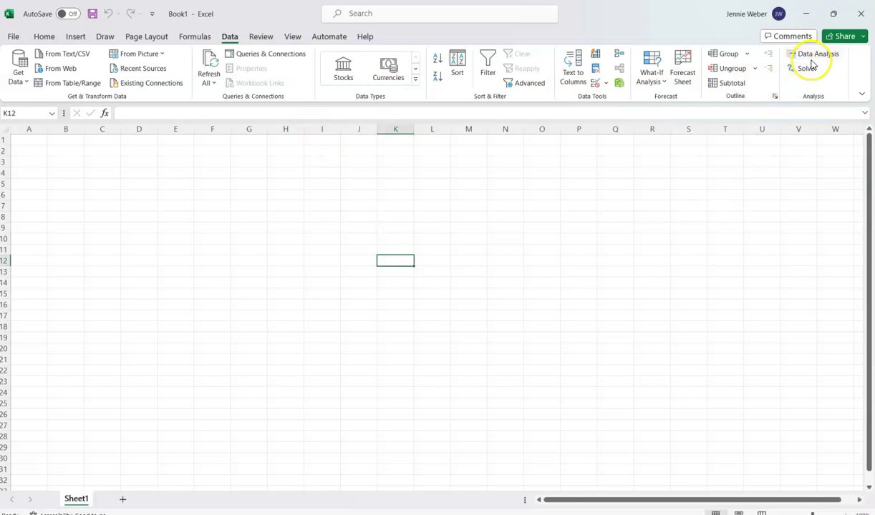
left_click(211, 226)
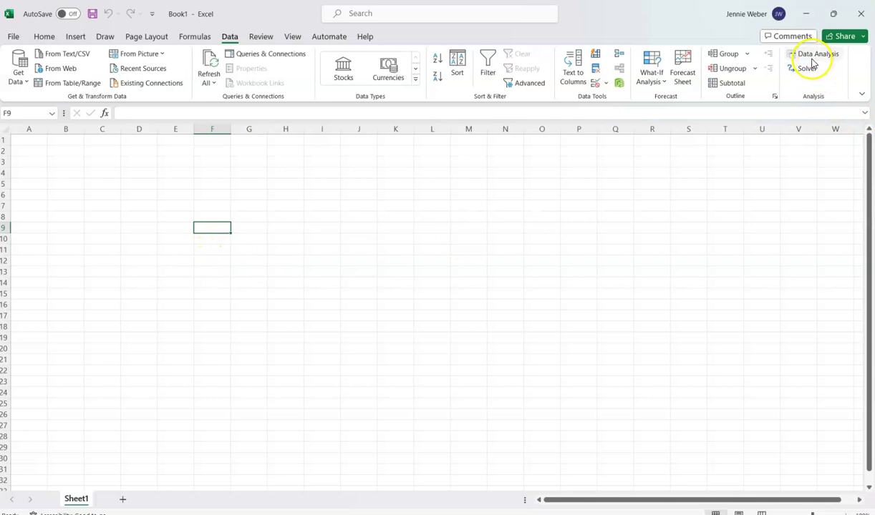
left_click(146, 282)
left_click(72, 182)
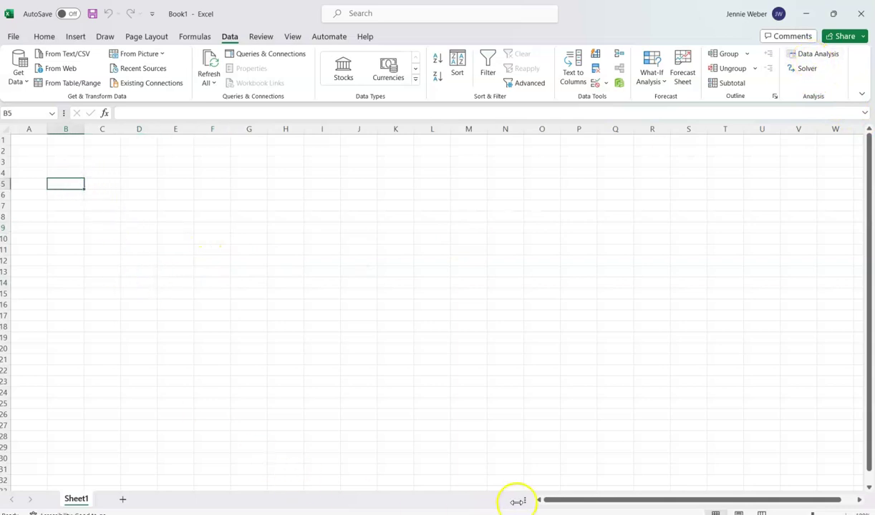
left_click(31, 140)
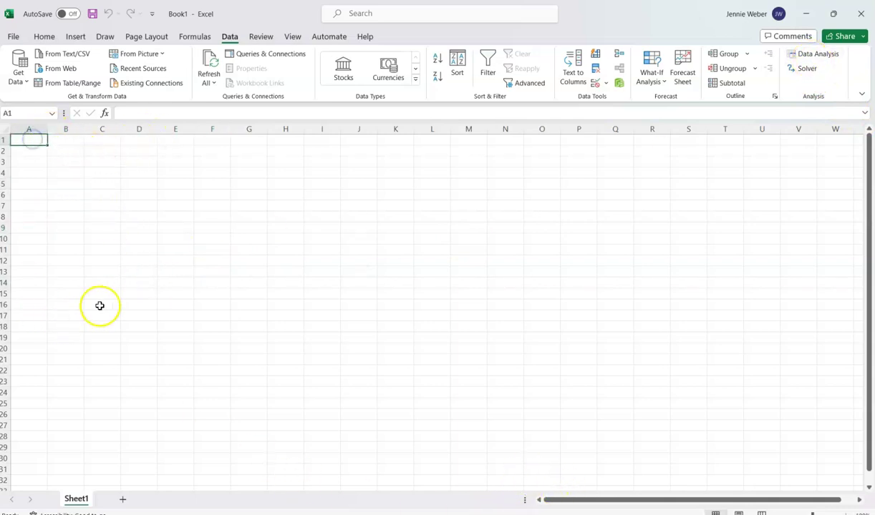